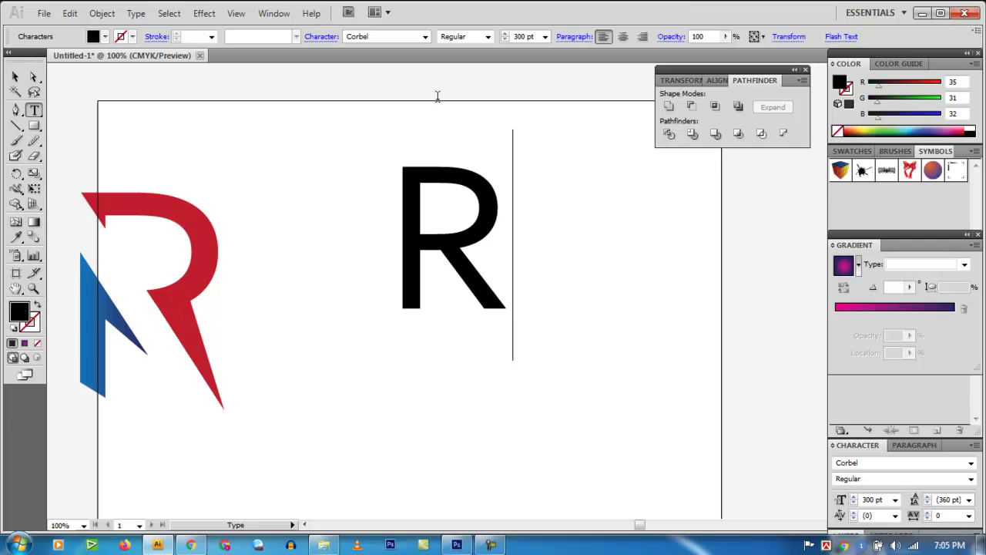
- Set the font style of the black letter R to Bold
{"action": "left_click", "coordinate": [489, 35]}
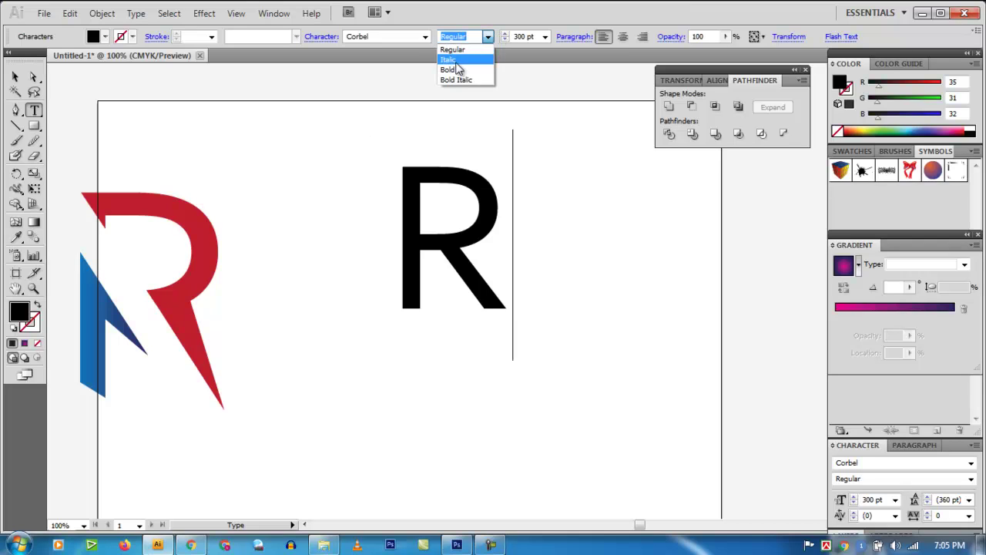
{"action": "left_click", "coordinate": [455, 70]}
{"action": "left_click", "coordinate": [14, 78]}
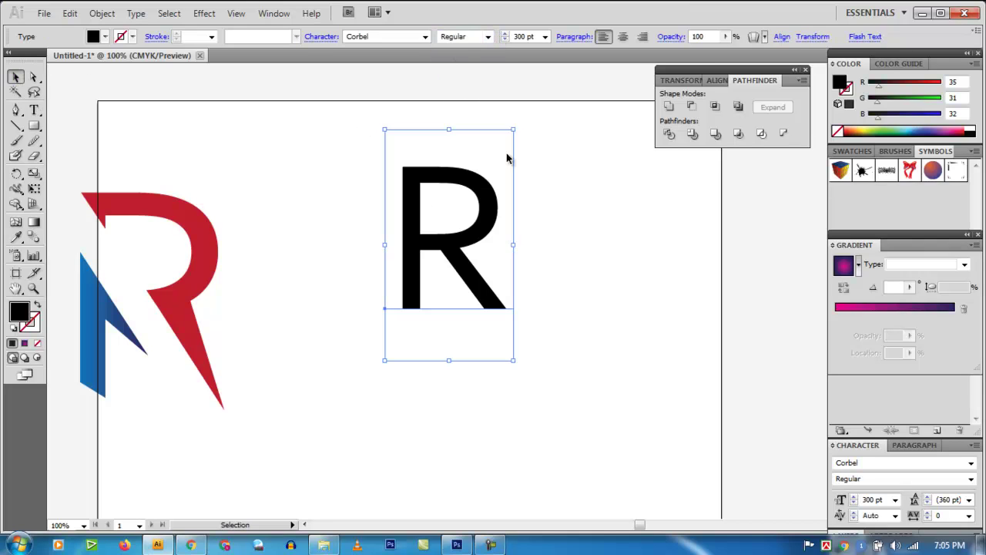
{"action": "left_click", "coordinate": [488, 36]}
{"action": "left_click", "coordinate": [459, 70]}
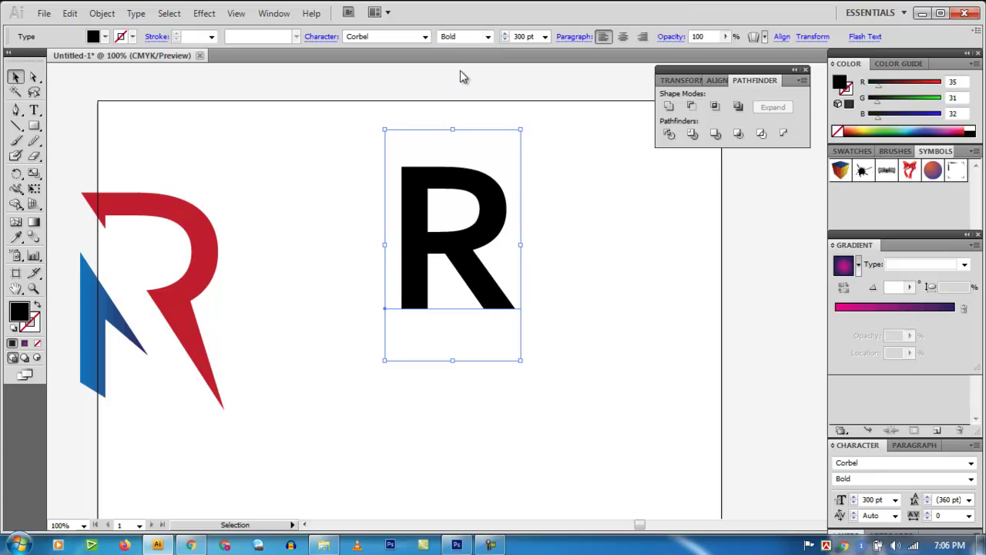
{"action": "left_click", "coordinate": [545, 176]}
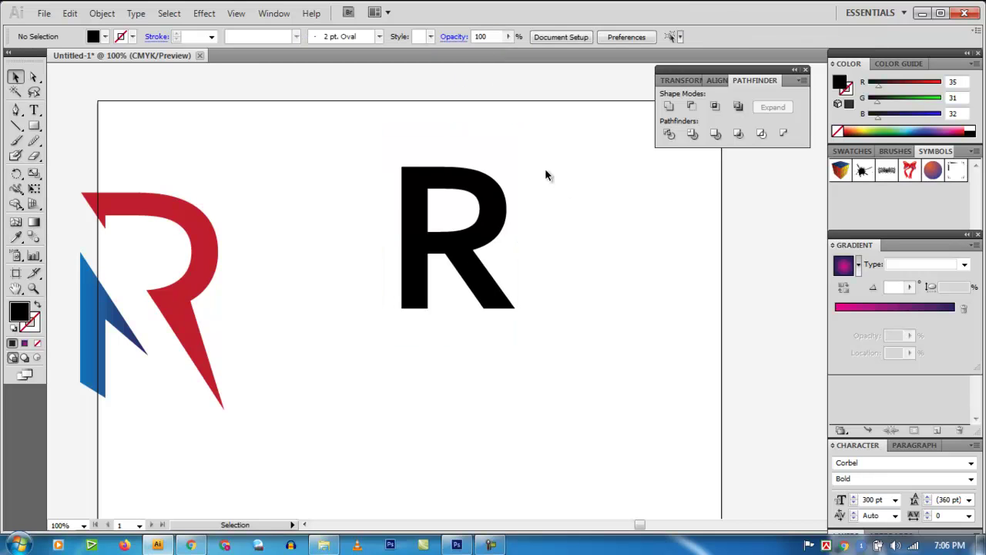
- Convert the bold R text into outlines
{"action": "left_click", "coordinate": [434, 233]}
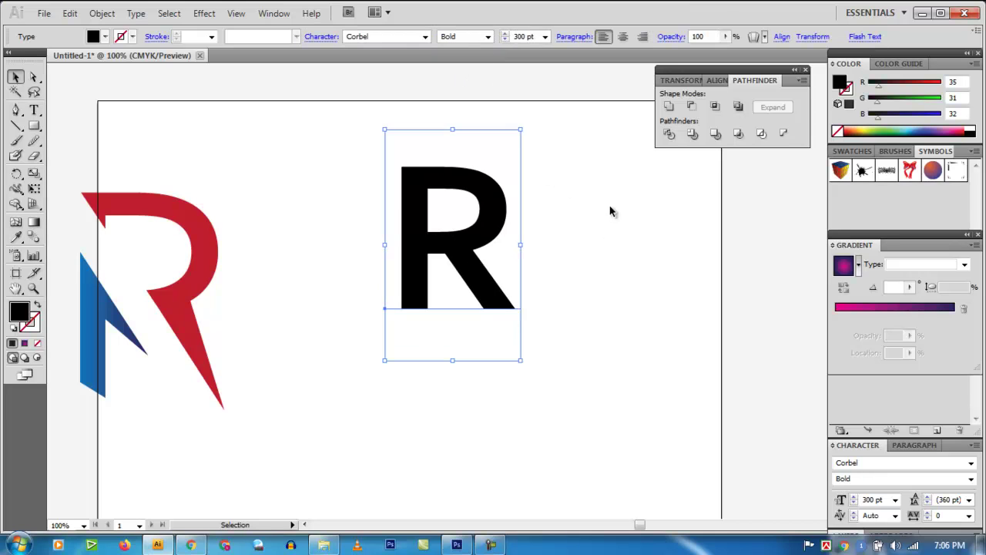
{"action": "left_click", "coordinate": [134, 15]}
{"action": "left_click", "coordinate": [203, 174]}
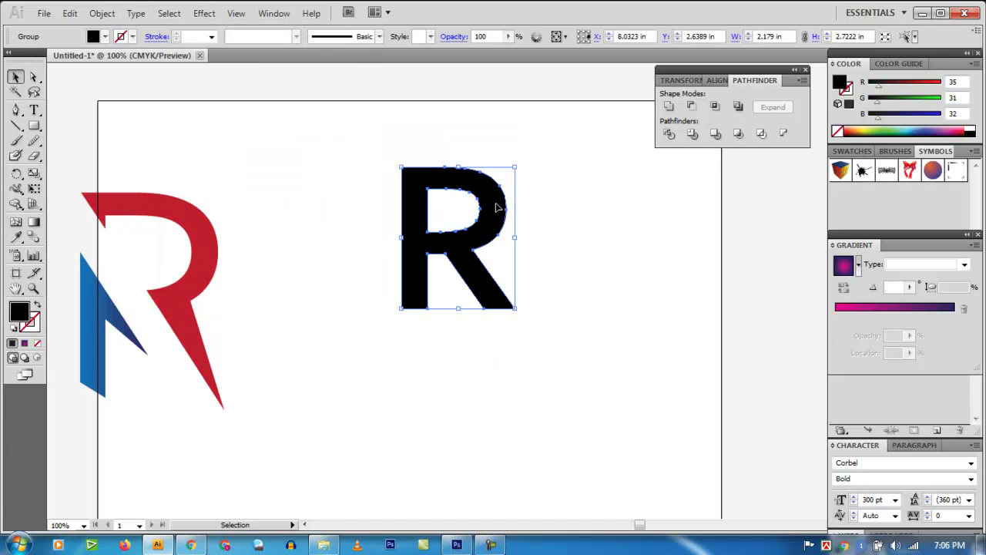
{"action": "left_click", "coordinate": [550, 210]}
- Draw a straight diagonal path with the Pen tool from above the R's upper-left corner to just beyond the leg's lower-right tip
{"action": "key", "text": "p"}
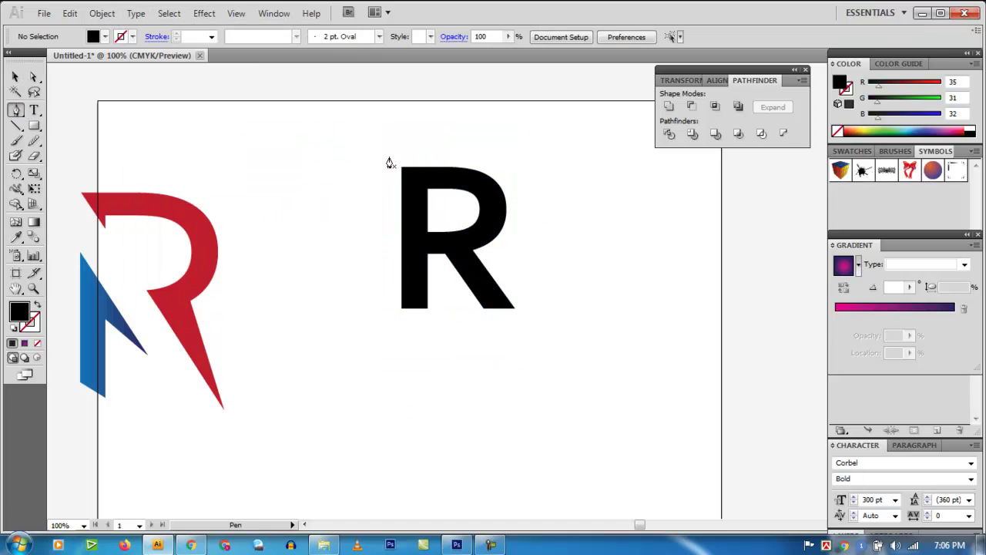
{"action": "left_click", "coordinate": [389, 156]}
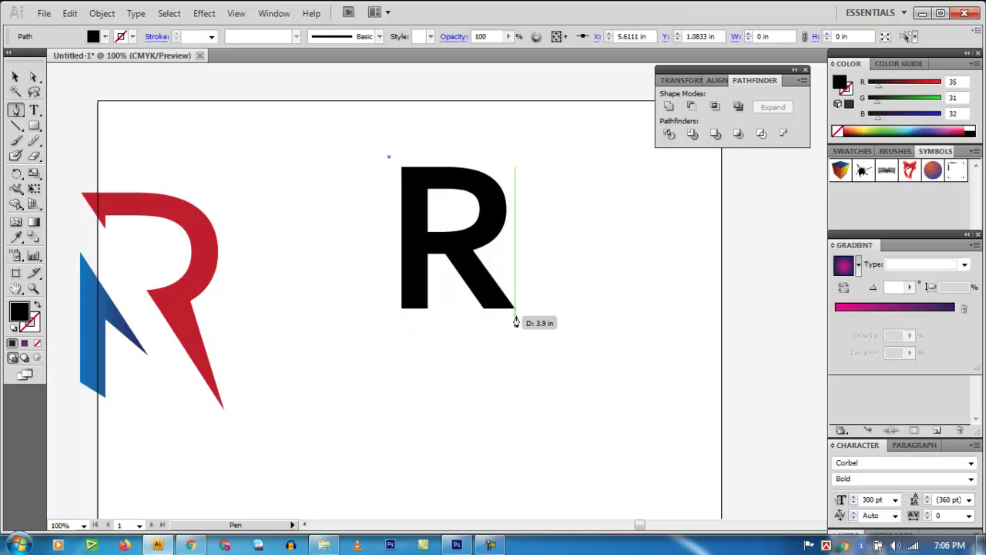
{"action": "left_click", "coordinate": [515, 317]}
{"action": "left_click", "coordinate": [517, 319]}
{"action": "left_click", "coordinate": [518, 319]}
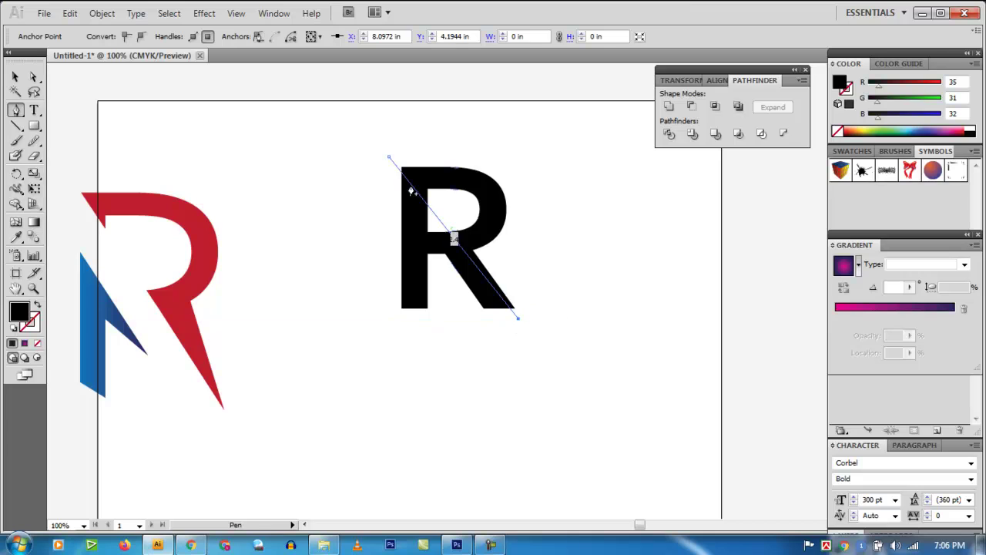
{"action": "left_click", "coordinate": [15, 78]}
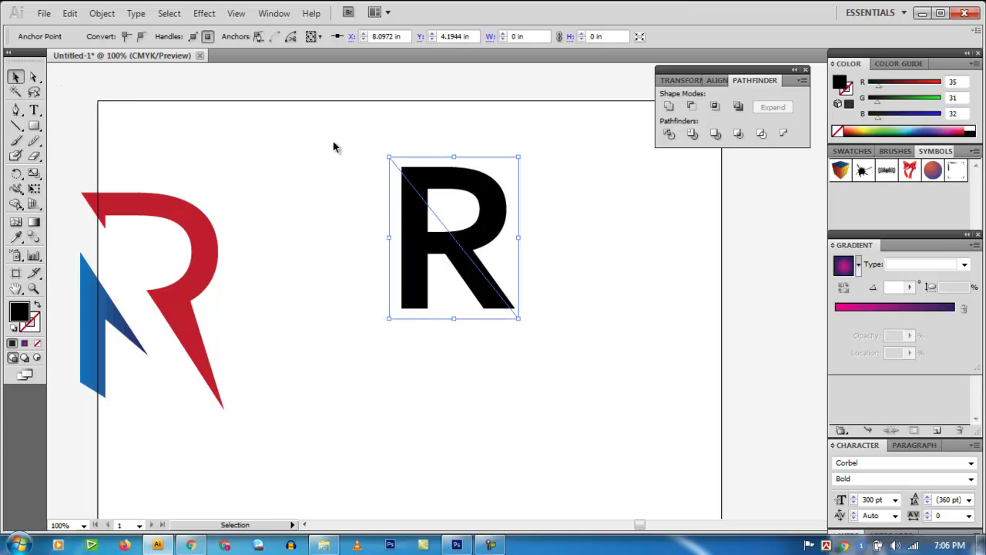
- Adjust both end points of the diagonal path, shifting the upper one slightly up and the lower one further outward
{"action": "left_click", "coordinate": [34, 77]}
{"action": "mouse_move", "coordinate": [390, 157]}
{"action": "left_mouse_down"}
{"action": "mouse_move", "coordinate": [397, 160]}
{"action": "mouse_move", "coordinate": [390, 153]}
{"action": "left_mouse_up"}
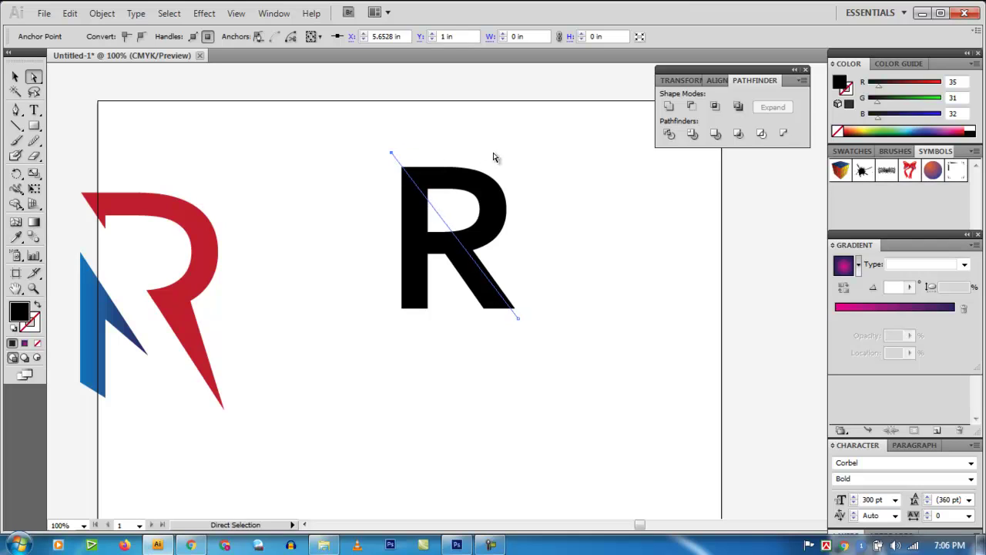
{"action": "left_click_drag", "start_coordinate": [518, 321], "coordinate": [527, 326]}
{"action": "left_click", "coordinate": [15, 77]}
- Extend the diagonal path into a closed band that crosses the stem and covers the R's leg
{"action": "left_click", "coordinate": [16, 109]}
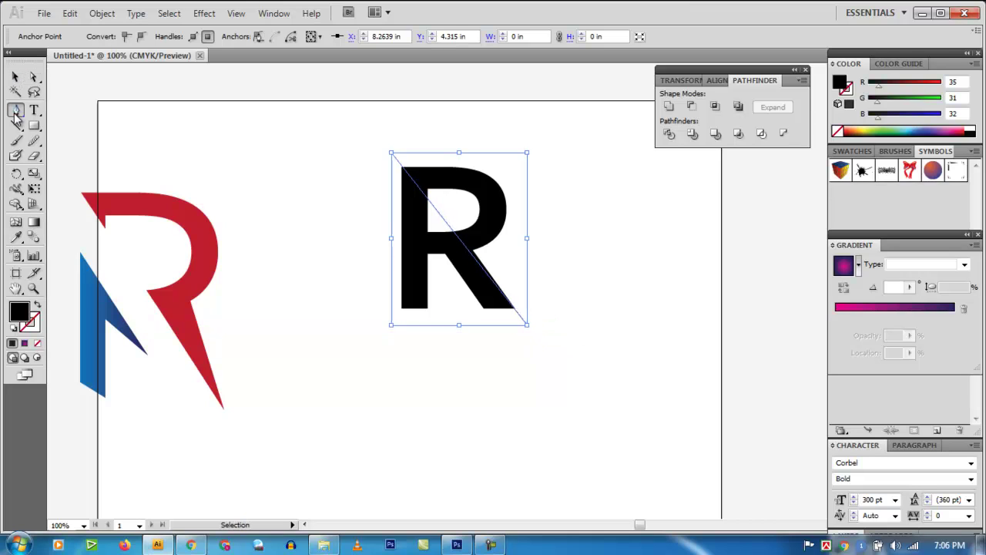
{"action": "left_click", "coordinate": [527, 324]}
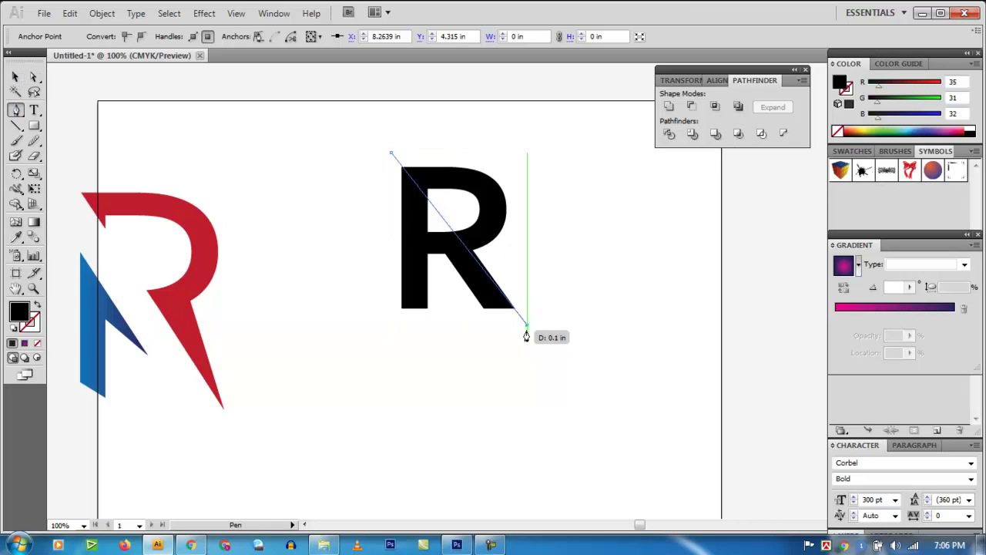
{"action": "left_click", "coordinate": [486, 325]}
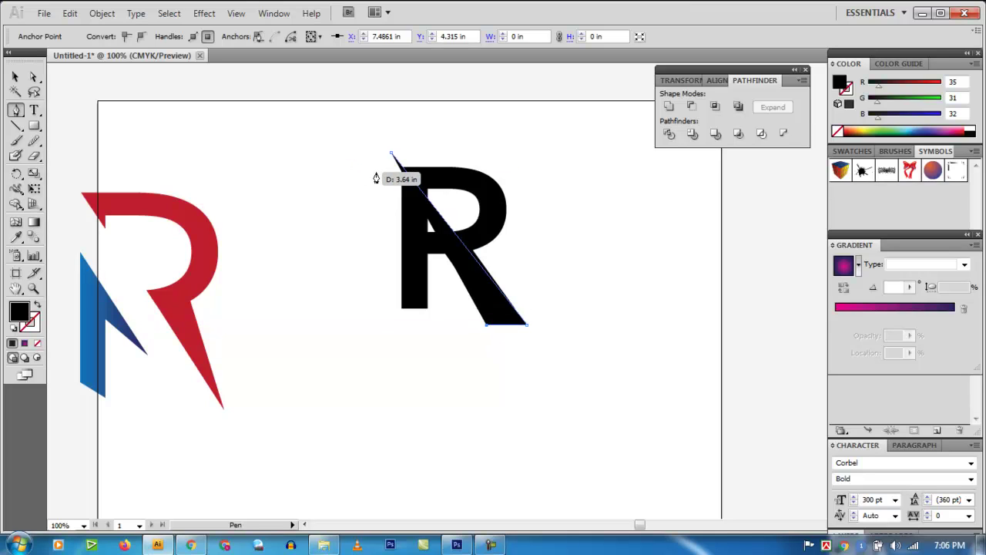
{"action": "left_click", "coordinate": [369, 164]}
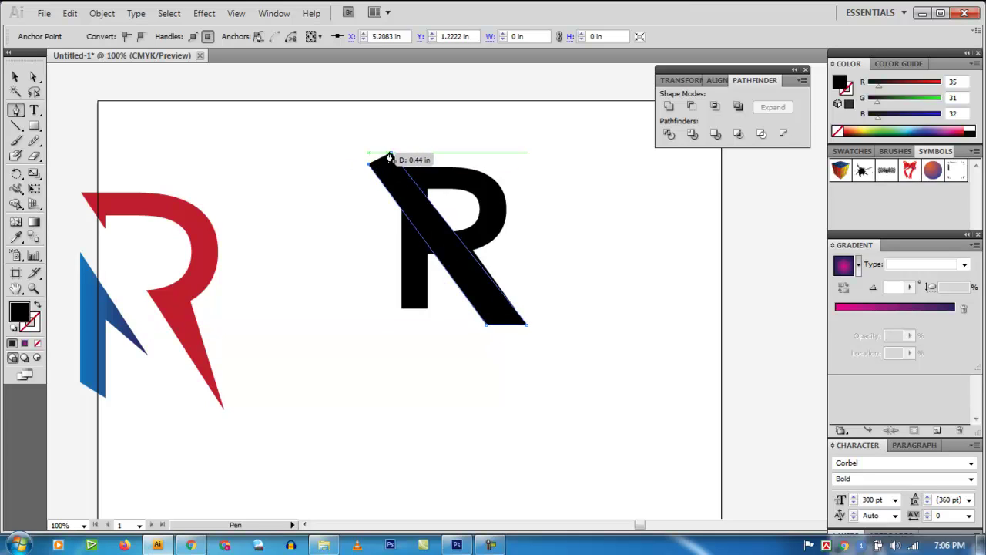
{"action": "left_click", "coordinate": [391, 154]}
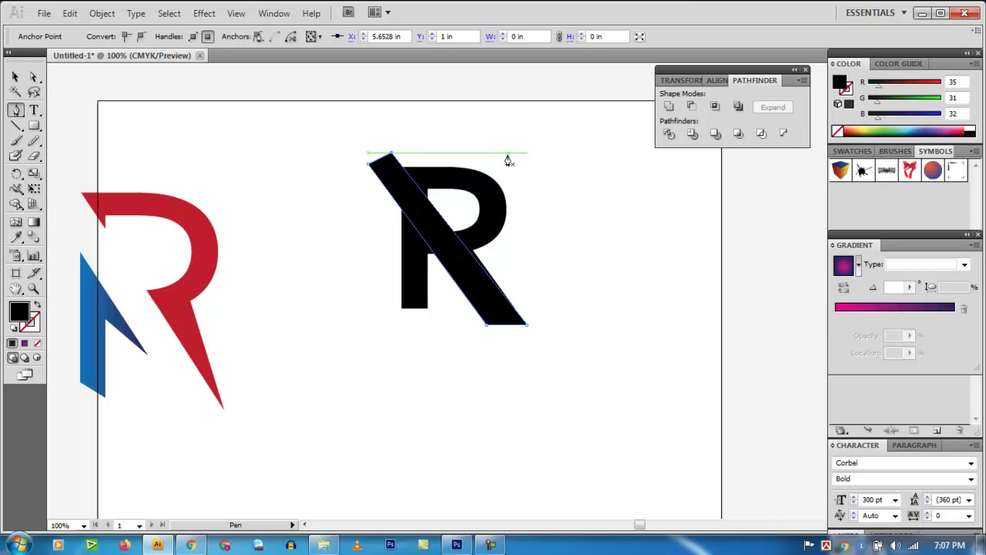
- Divide the R and the diagonal band with Pathfinder, and ungroup the resulting pieces
{"action": "left_click", "coordinate": [14, 77]}
{"action": "left_click_drag", "start_coordinate": [308, 177], "coordinate": [489, 322]}
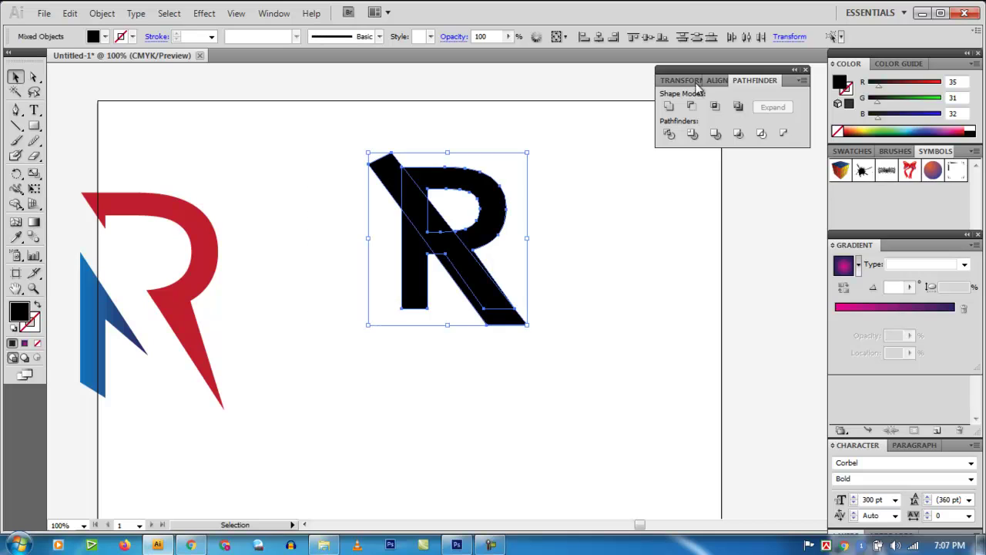
{"action": "left_click", "coordinate": [669, 134]}
{"action": "right_click", "coordinate": [485, 191]}
{"action": "left_click", "coordinate": [506, 269]}
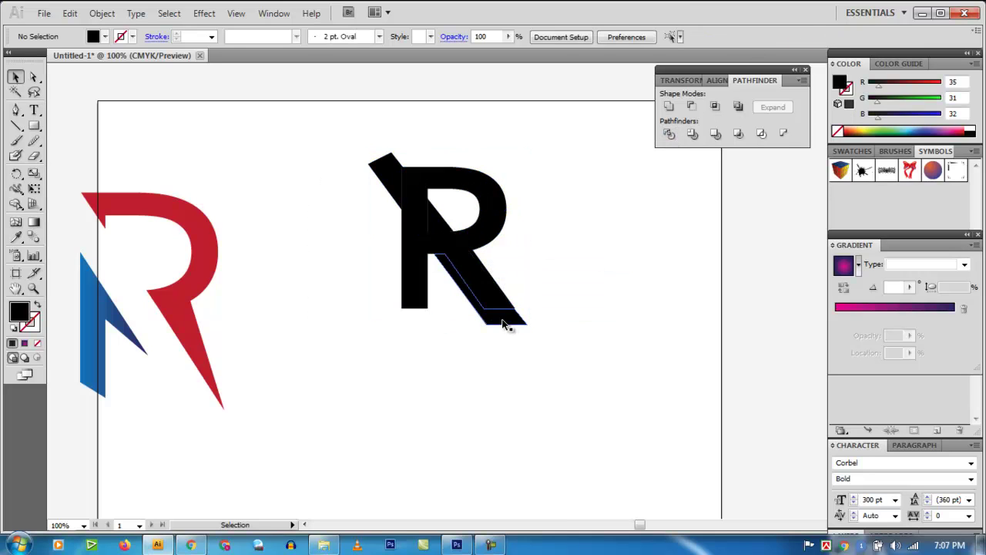
- Delete the diagonal band's pieces: the strip below the leg, the upper-left corner, the middle section and the triangle inside the bowl
{"action": "left_click", "coordinate": [498, 319]}
{"action": "key", "text": "Delete"}
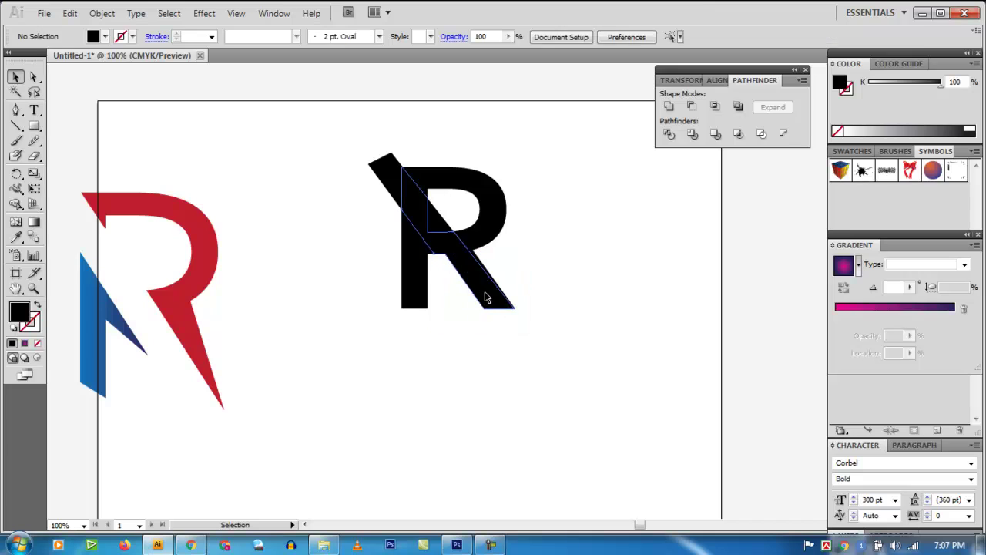
{"action": "left_click", "coordinate": [379, 173]}
{"action": "key", "text": "Delete"}
{"action": "left_click", "coordinate": [438, 217]}
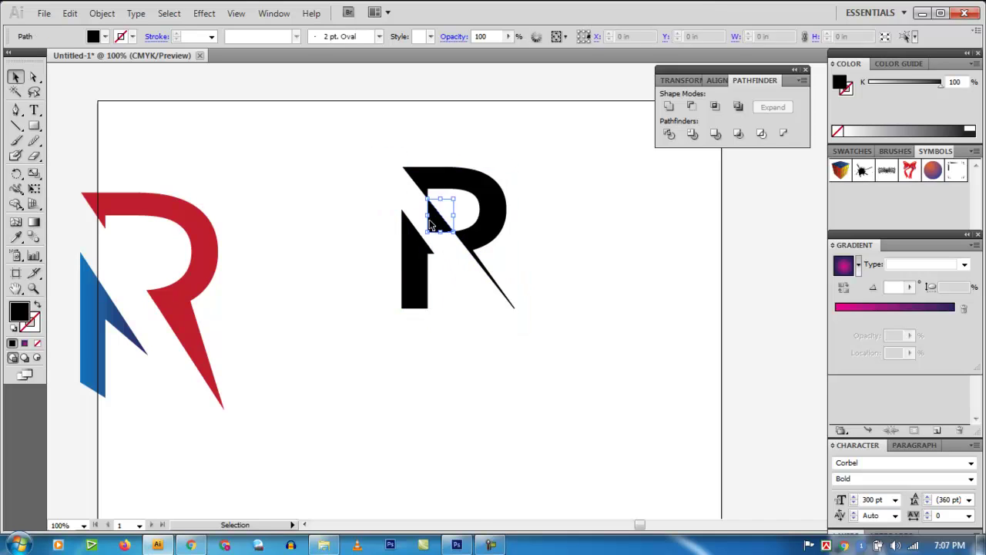
{"action": "key", "text": "Delete"}
{"action": "left_click", "coordinate": [474, 201]}
{"action": "left_click", "coordinate": [528, 220]}
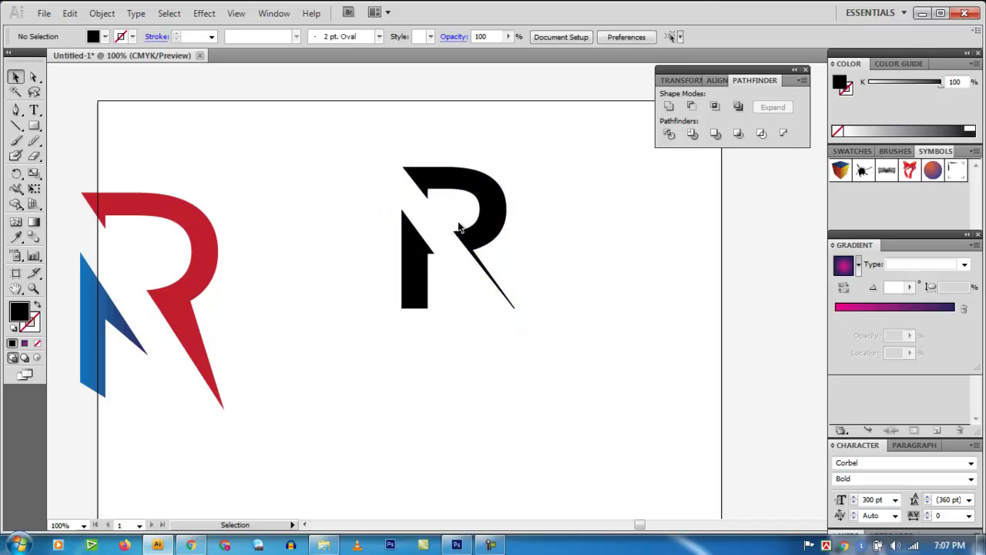
{"action": "left_click", "coordinate": [467, 173]}
{"action": "left_click", "coordinate": [562, 219]}
{"action": "left_click", "coordinate": [15, 109]}
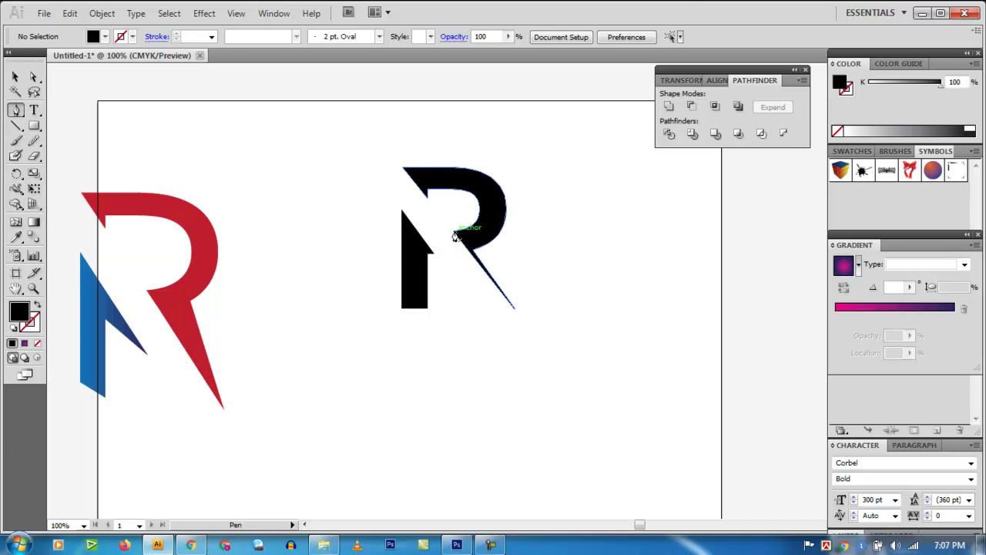
{"action": "left_click", "coordinate": [456, 234]}
{"action": "left_click", "coordinate": [514, 309]}
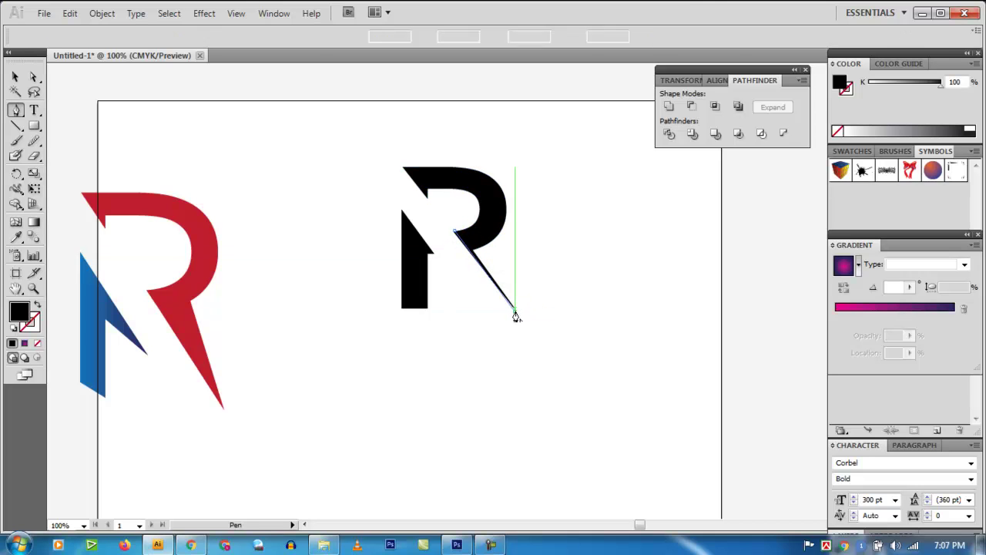
{"action": "left_click", "coordinate": [519, 316], "text": "ctrl"}
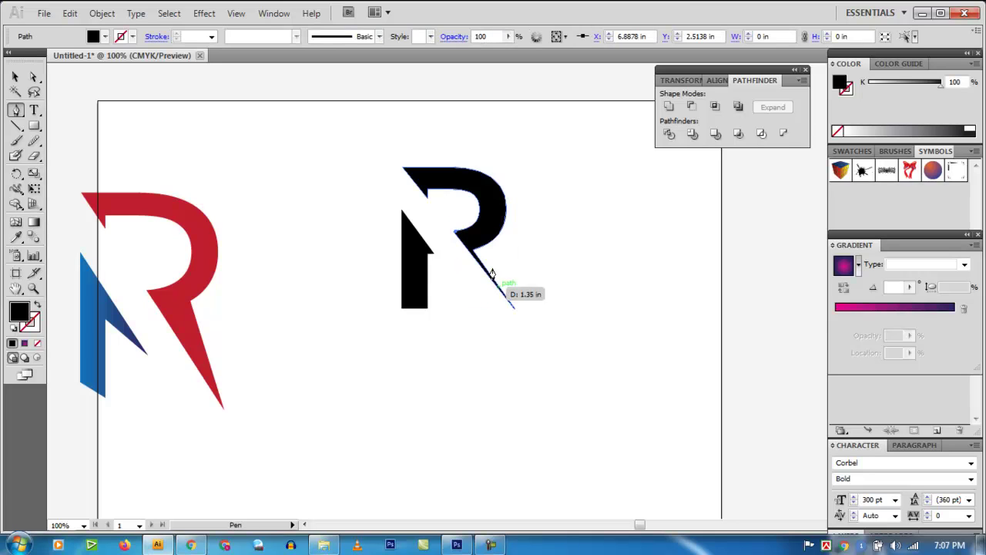
{"action": "left_click", "coordinate": [507, 312], "text": "ctrl"}
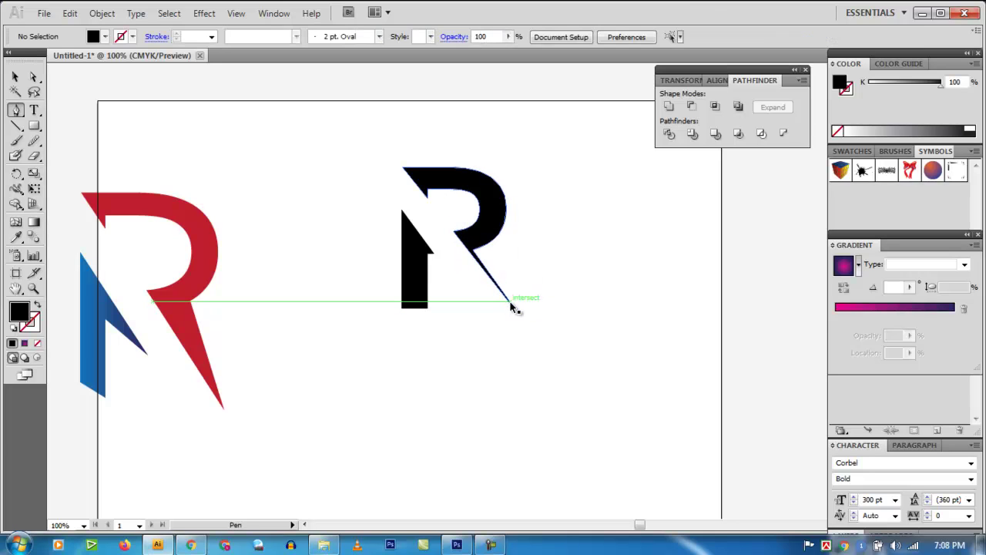
- Draw a closed, pointed leg shape from the bowl's inner corner to below the thin leg's tip and back up inside the bowl
{"action": "scroll", "coordinate": [512, 307], "scroll_direction": "up", "scroll_amount": 2}
{"action": "scroll", "coordinate": [532, 302], "scroll_direction": "up", "scroll_amount": 2}
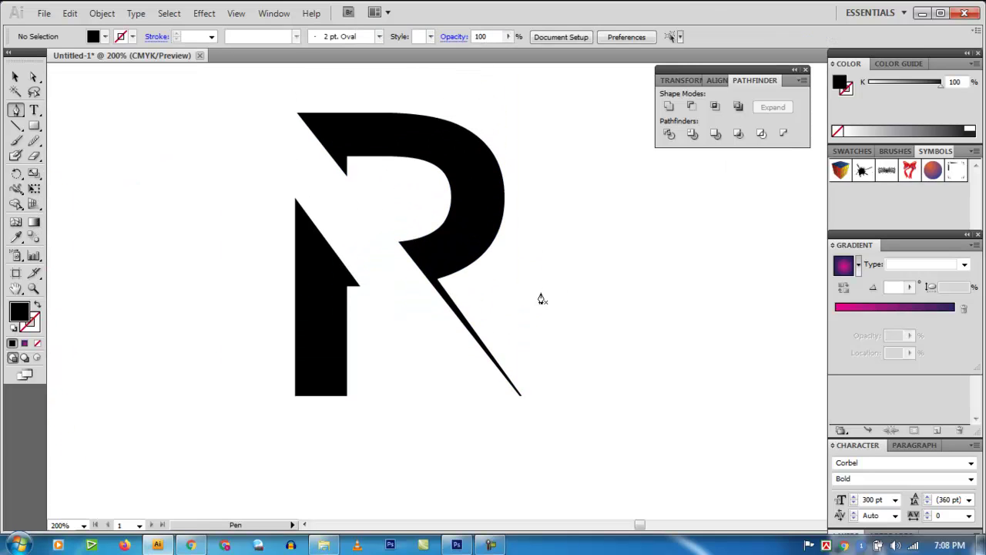
{"action": "left_click", "coordinate": [399, 247]}
{"action": "left_click", "coordinate": [528, 411]}
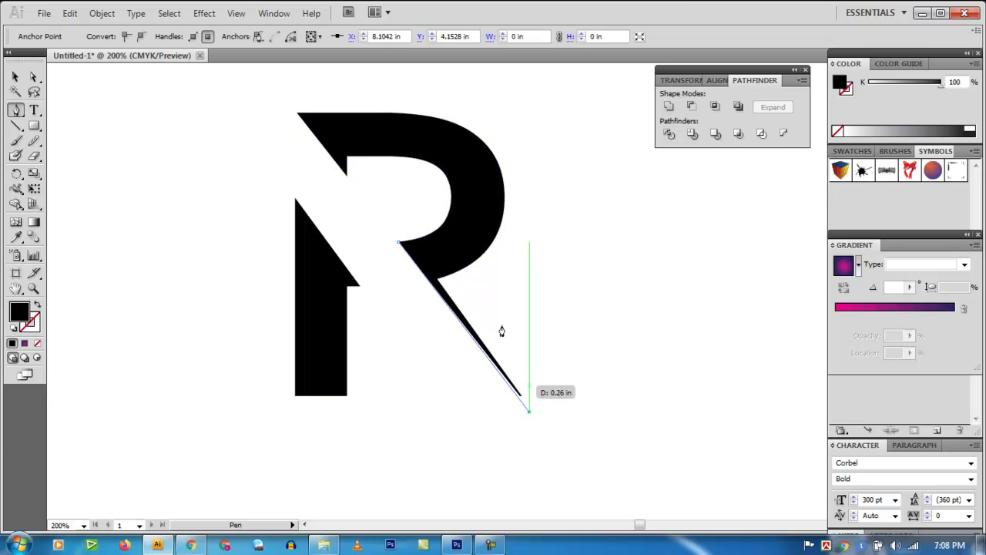
{"action": "left_click", "coordinate": [465, 247]}
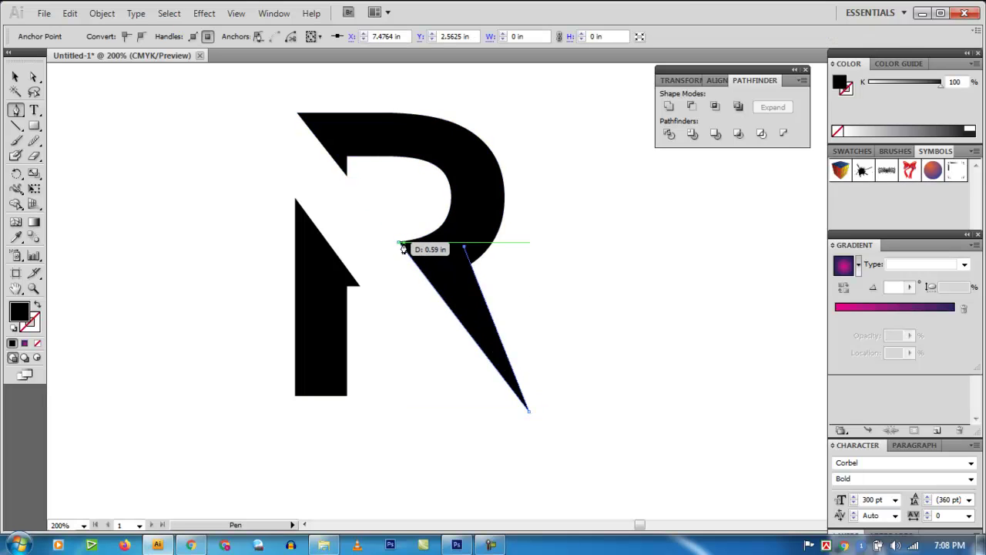
{"action": "left_click", "coordinate": [399, 245]}
- Unite the new pointed leg with the R's bowl into one shape
{"action": "left_click", "coordinate": [16, 75]}
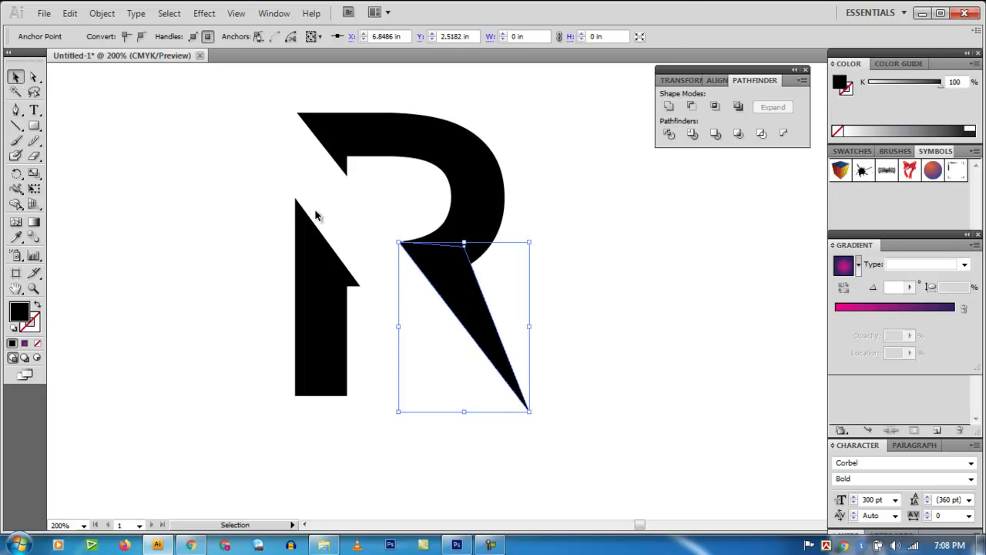
{"action": "left_click_drag", "start_coordinate": [528, 175], "coordinate": [462, 306]}
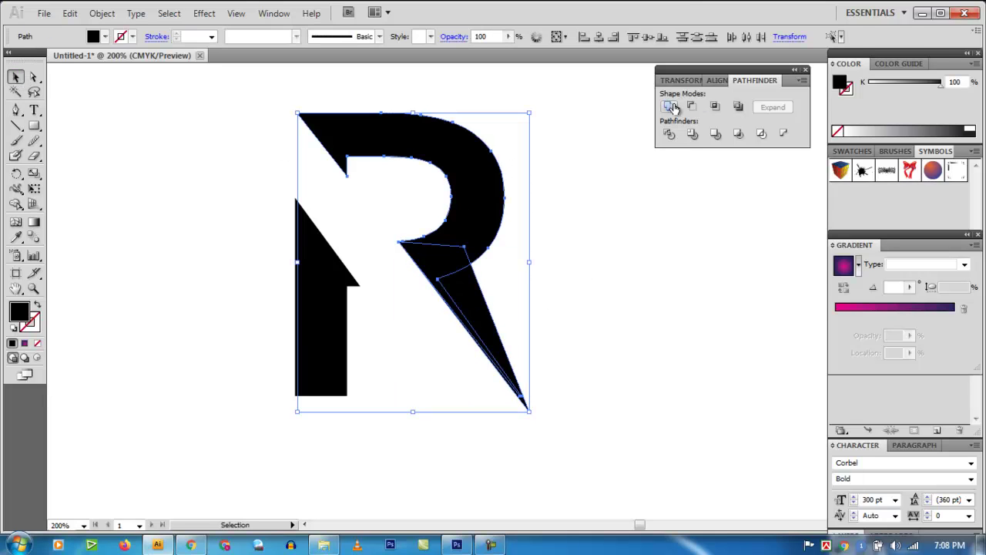
{"action": "left_click", "coordinate": [670, 107]}
{"action": "left_click", "coordinate": [566, 245]}
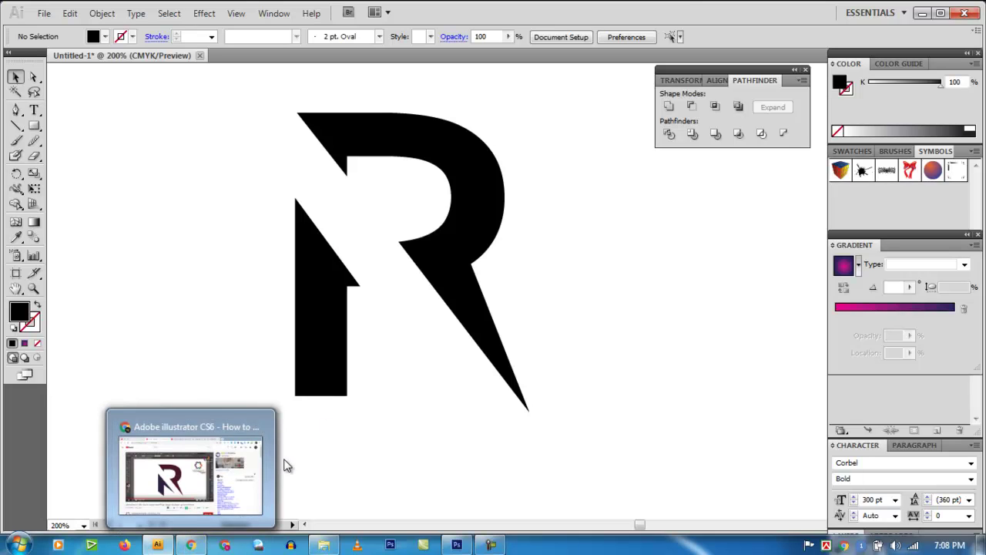
- Draw a closed, pointed shape from the stem's top corner down beside the leg and back inside the stem, and unite it with the stem
{"action": "key", "text": "ctrl+1"}
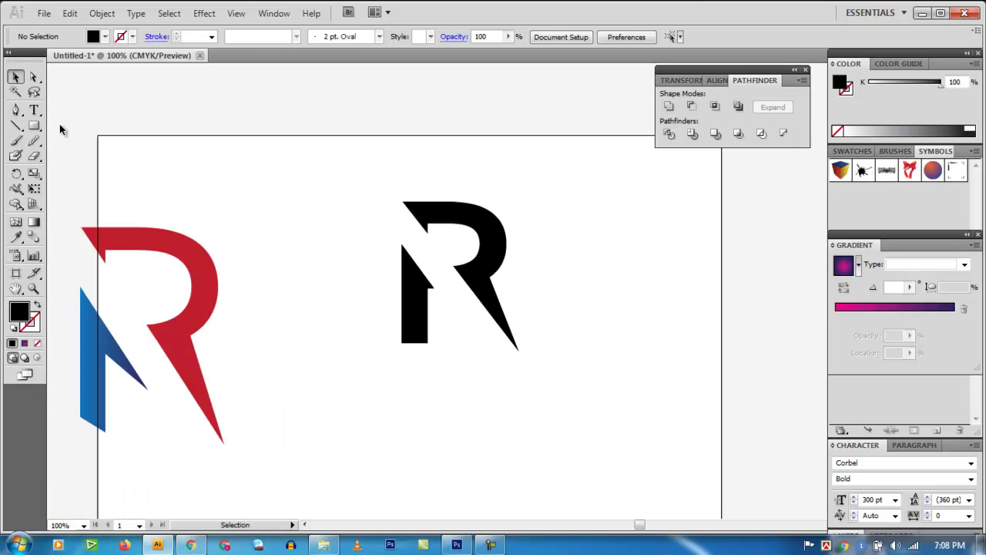
{"action": "left_click", "coordinate": [16, 109]}
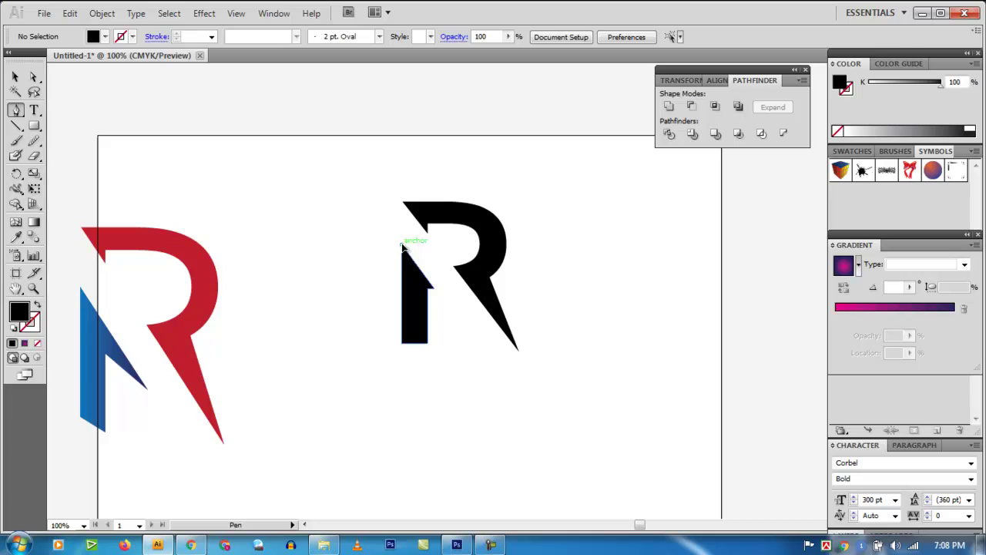
{"action": "left_click", "coordinate": [401, 245]}
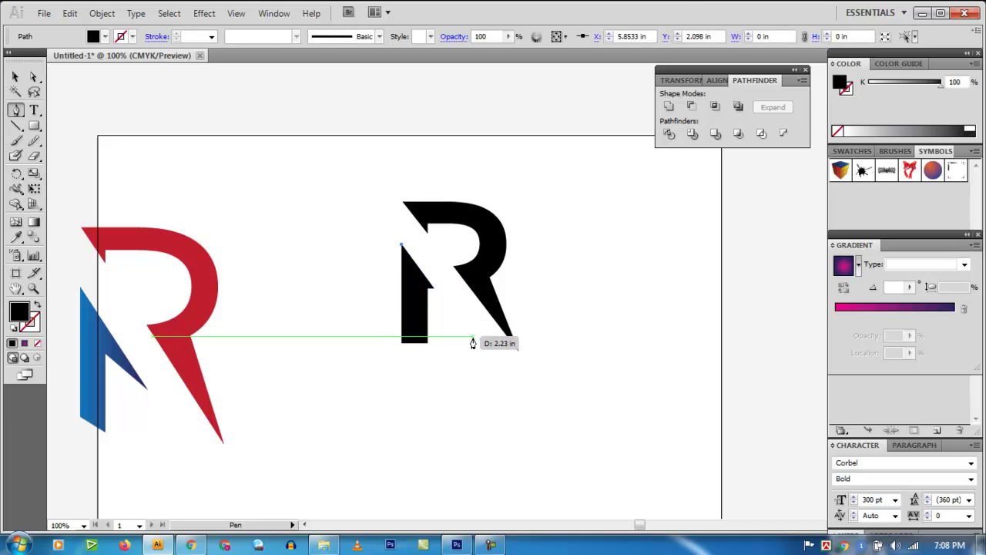
{"action": "left_click", "coordinate": [472, 336]}
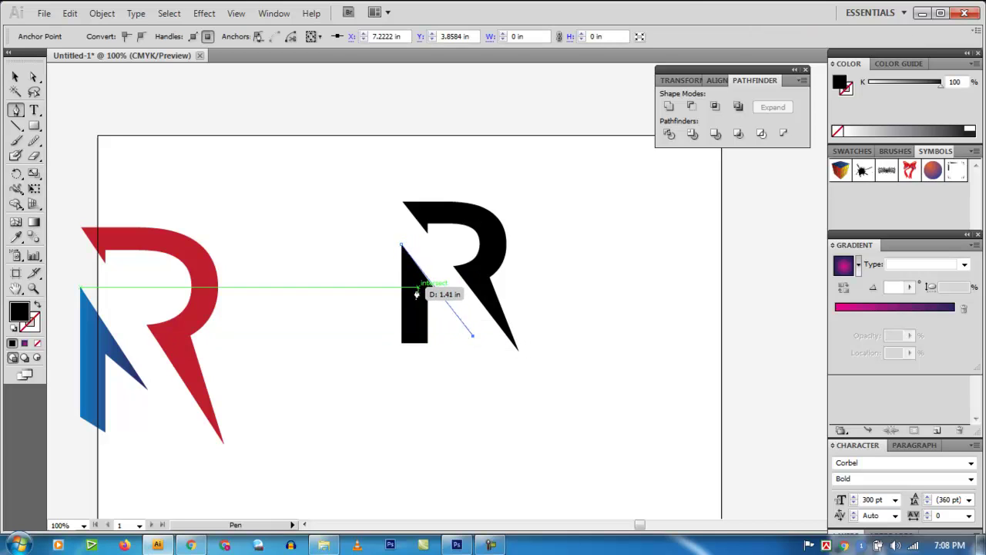
{"action": "left_click", "coordinate": [411, 286]}
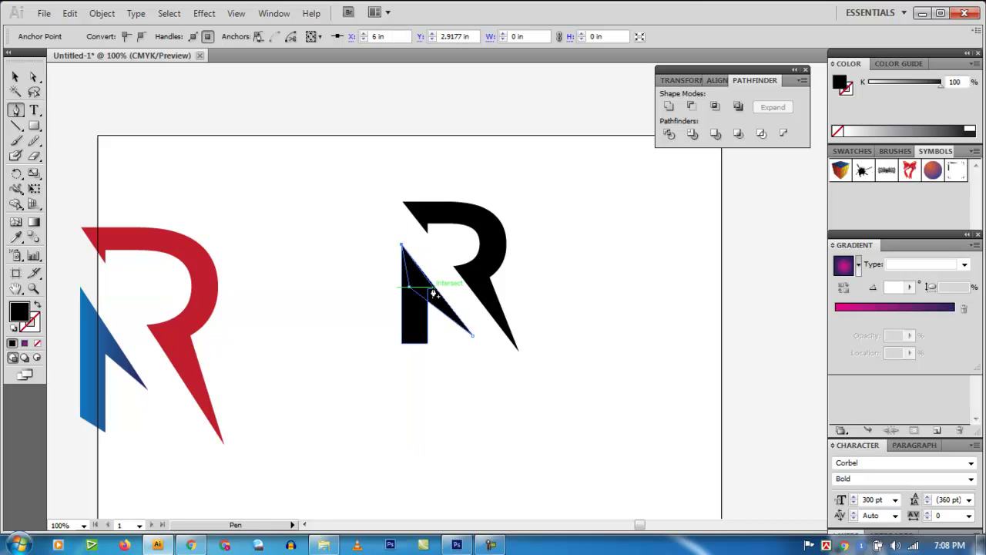
{"action": "key", "text": "v"}
{"action": "left_click_drag", "start_coordinate": [373, 260], "coordinate": [457, 333]}
{"action": "left_click", "coordinate": [580, 279]}
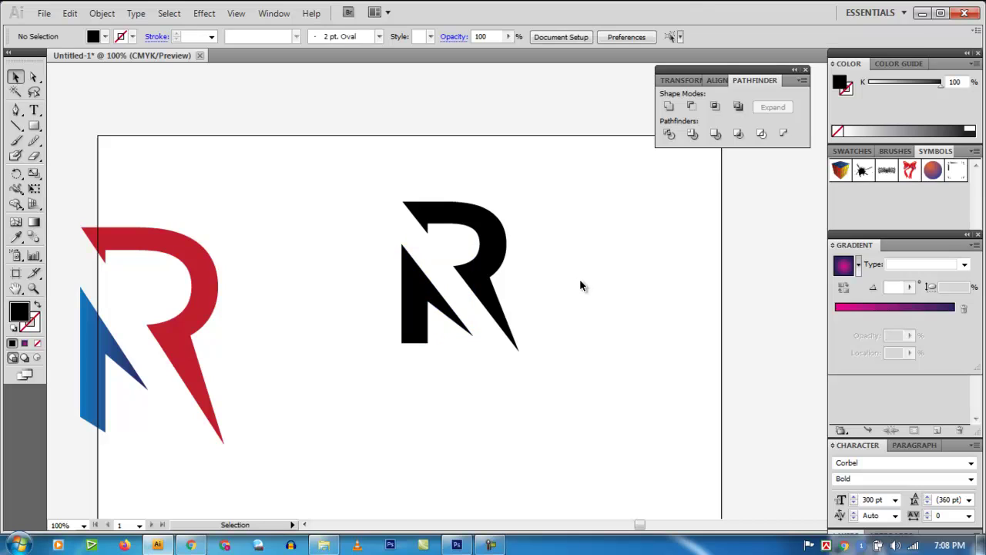
- Draw a closed triangle diagonally across the stem's lower end, and shift its right corner slightly outward
{"action": "left_click", "coordinate": [17, 110]}
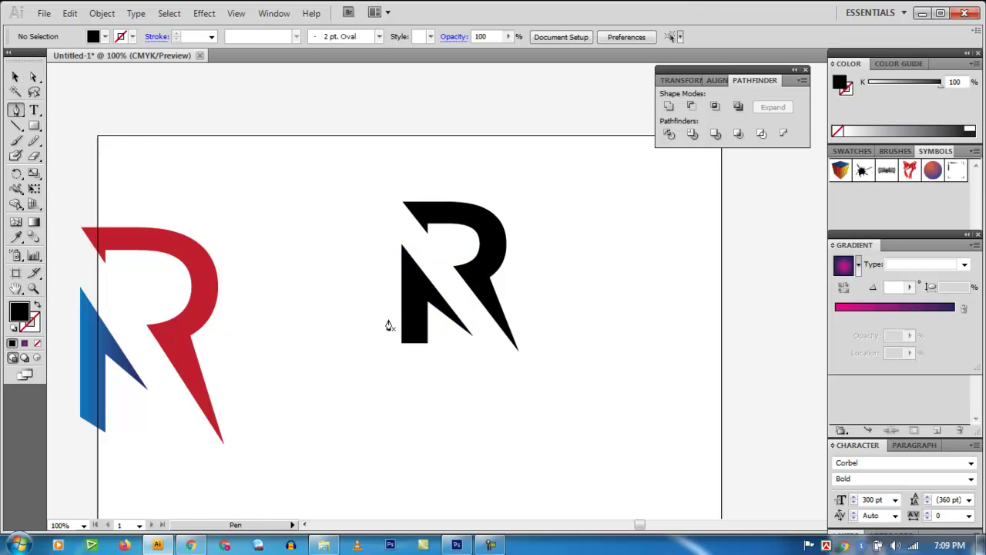
{"action": "left_click_drag", "start_coordinate": [391, 311], "coordinate": [443, 354]}
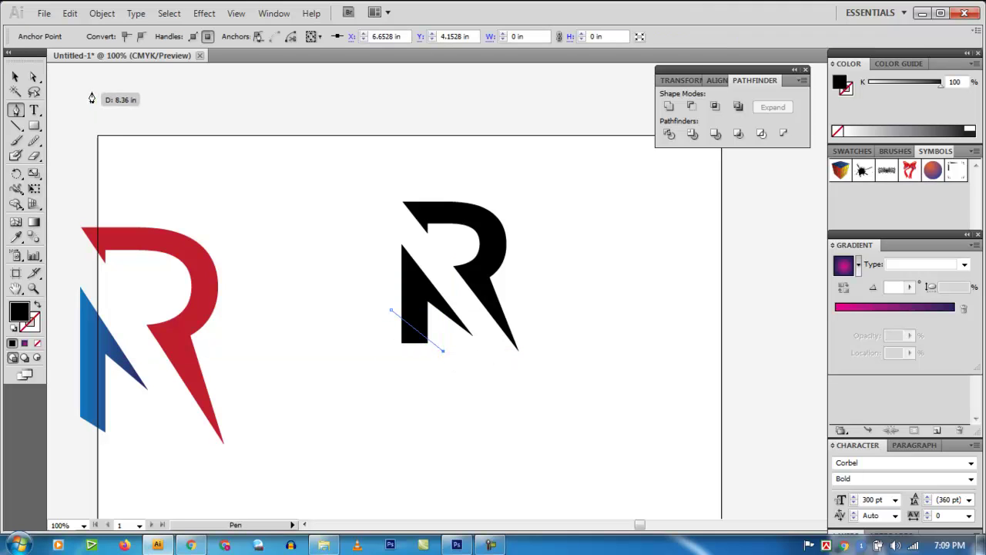
{"action": "left_click", "coordinate": [394, 368]}
{"action": "left_click", "coordinate": [391, 311]}
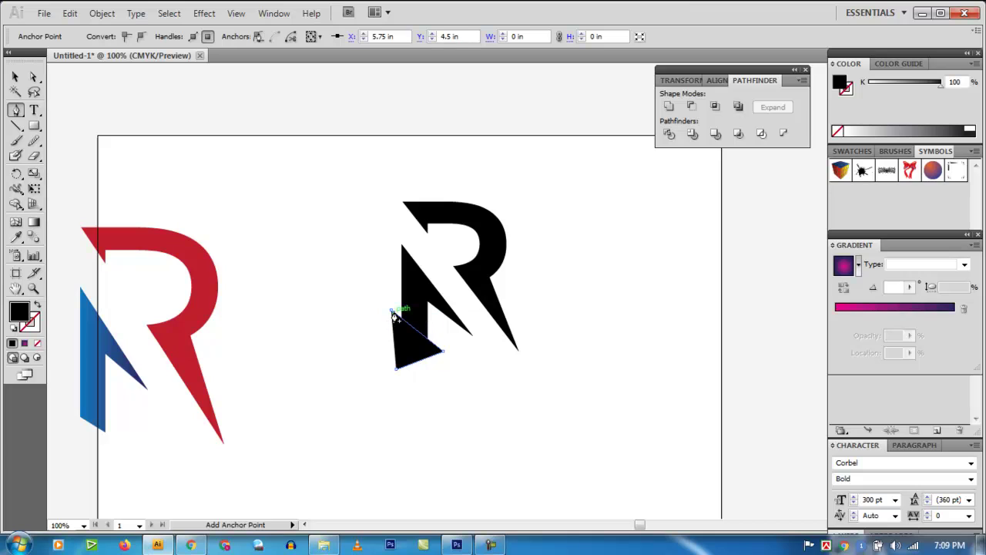
{"action": "left_click", "coordinate": [34, 77]}
{"action": "left_click_drag", "start_coordinate": [443, 351], "coordinate": [448, 359]}
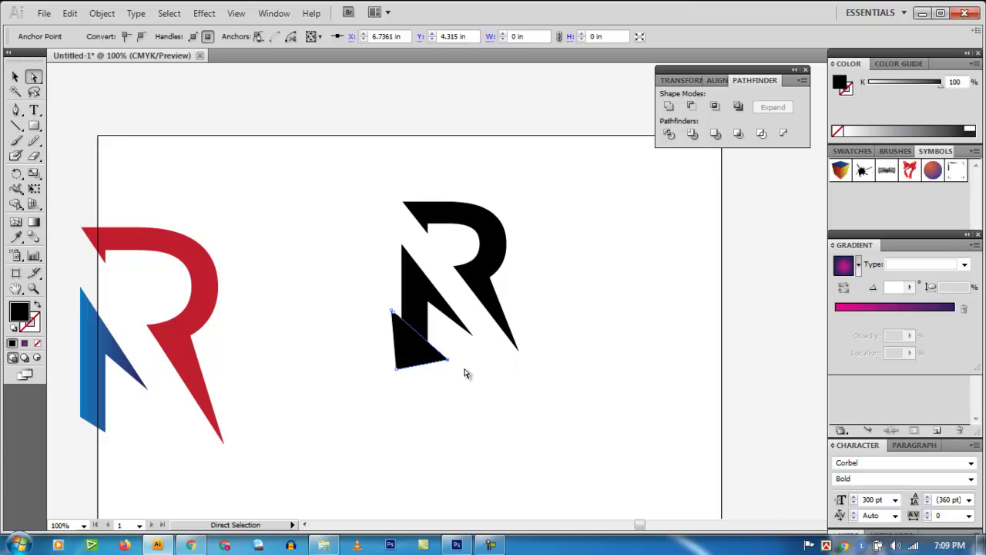
{"action": "left_click", "coordinate": [14, 78]}
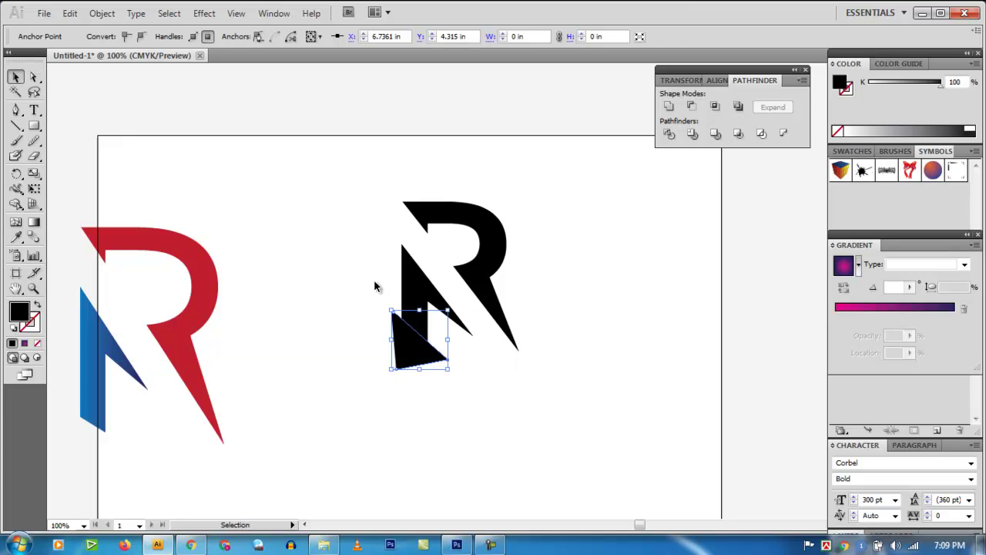
{"action": "left_click", "coordinate": [359, 285]}
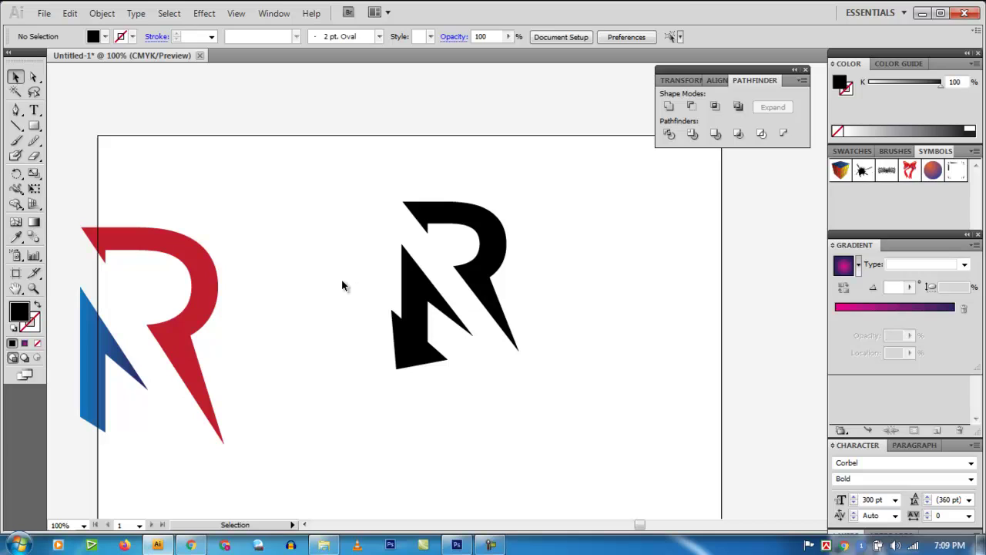
- Divide the stem and the overlapping triangle with Pathfinder, and ungroup the resulting pieces
{"action": "left_click_drag", "start_coordinate": [352, 285], "coordinate": [437, 391]}
{"action": "left_click", "coordinate": [667, 132]}
{"action": "right_click", "coordinate": [409, 341]}
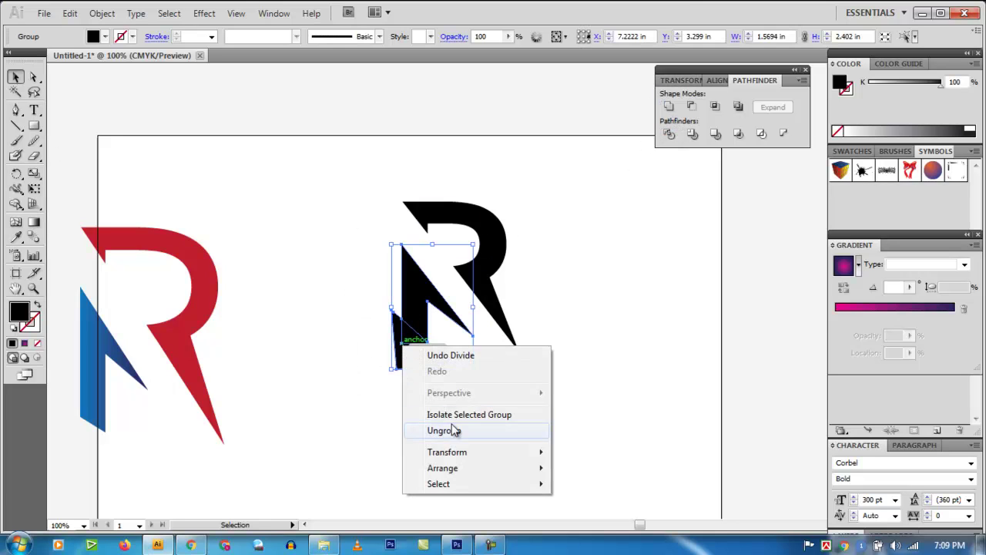
{"action": "left_click", "coordinate": [453, 429]}
{"action": "left_click", "coordinate": [545, 391]}
- Delete the triangle's outer remains and the stem's lower corner piece to leave a diagonal cut at its base
{"action": "left_click", "coordinate": [426, 356]}
{"action": "key", "text": "Delete"}
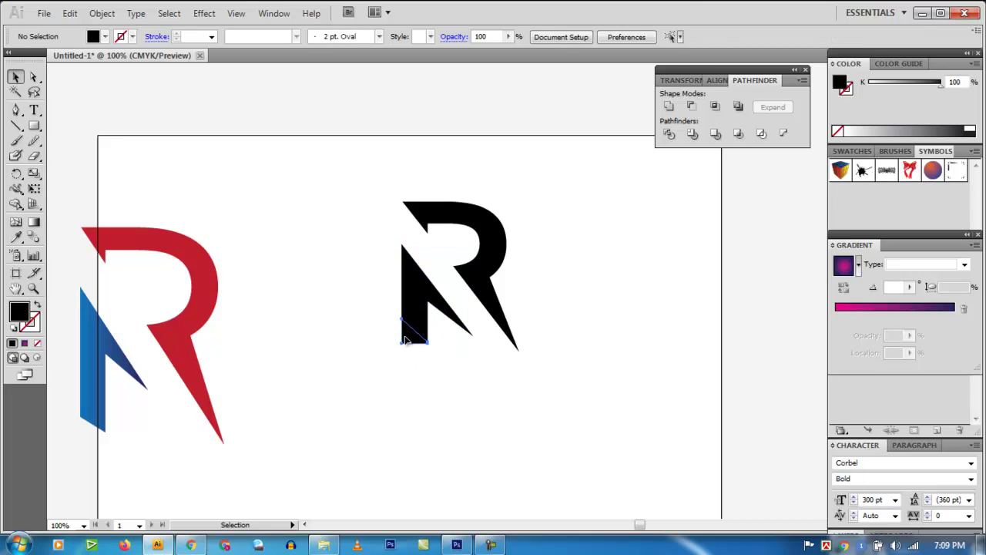
{"action": "left_click", "coordinate": [414, 333]}
{"action": "key", "text": "Delete"}
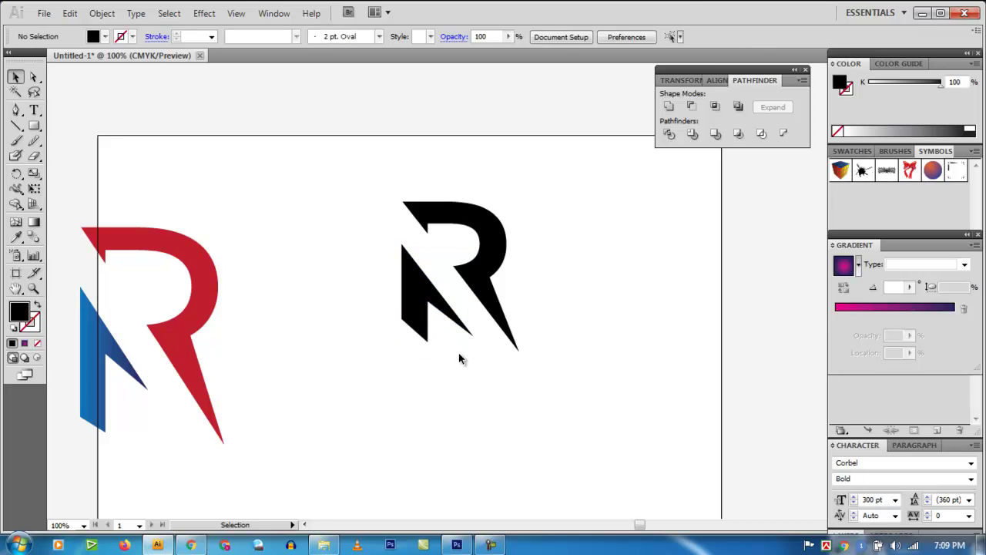
- Scale up both black R pieces together to about 4.07 by 5.2 in
{"action": "left_click_drag", "start_coordinate": [369, 189], "coordinate": [564, 396]}
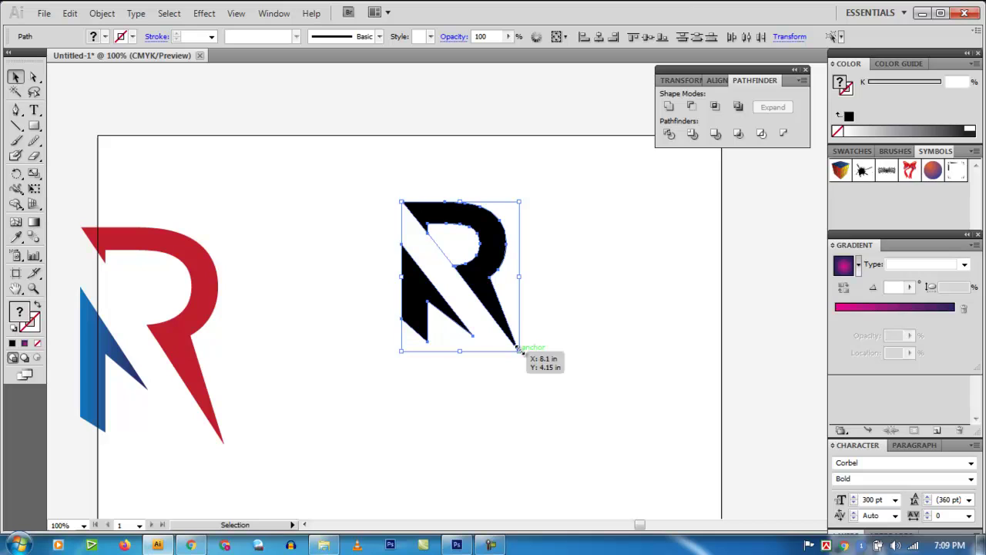
{"action": "left_click_drag", "start_coordinate": [522, 351], "coordinate": [568, 419]}
{"action": "scroll", "coordinate": [622, 370], "scroll_direction": "up", "scroll_amount": 1}
{"action": "left_click", "coordinate": [418, 268]}
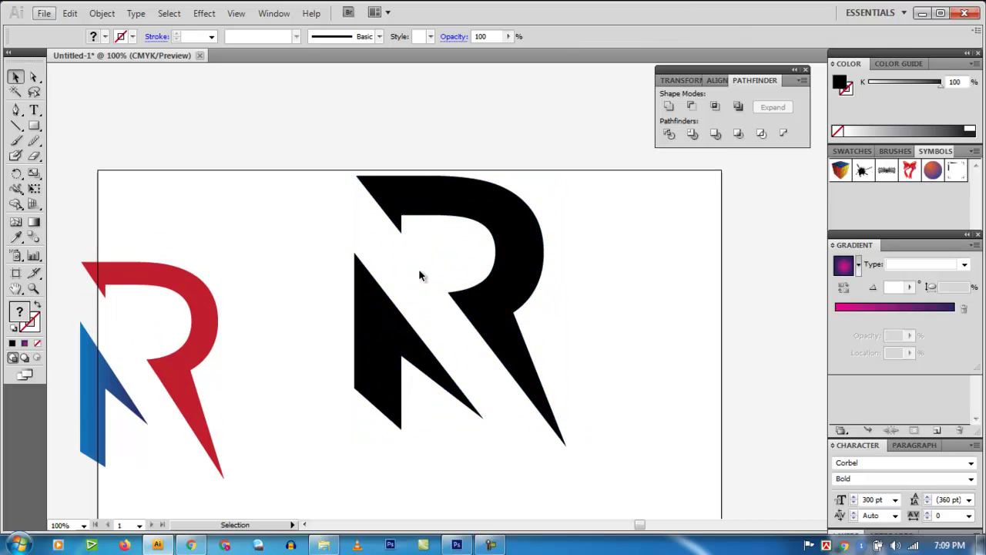
{"action": "left_click_drag", "start_coordinate": [436, 265], "coordinate": [437, 266]}
{"action": "key", "text": "ctrl+shift+a"}
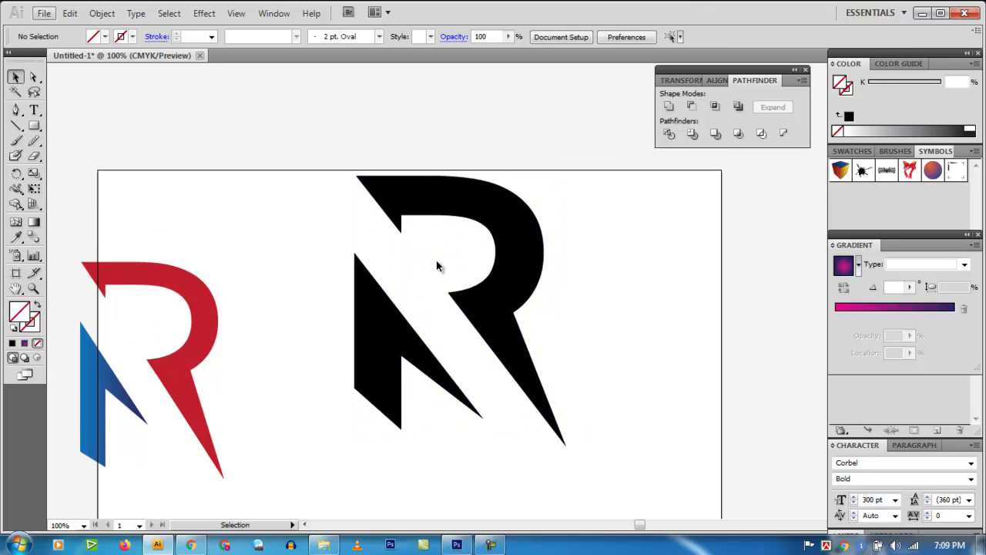
- Fill the stem piece and the bowl-and-leg piece with the pink-to-navy radial gradient
{"action": "left_click", "coordinate": [512, 229]}
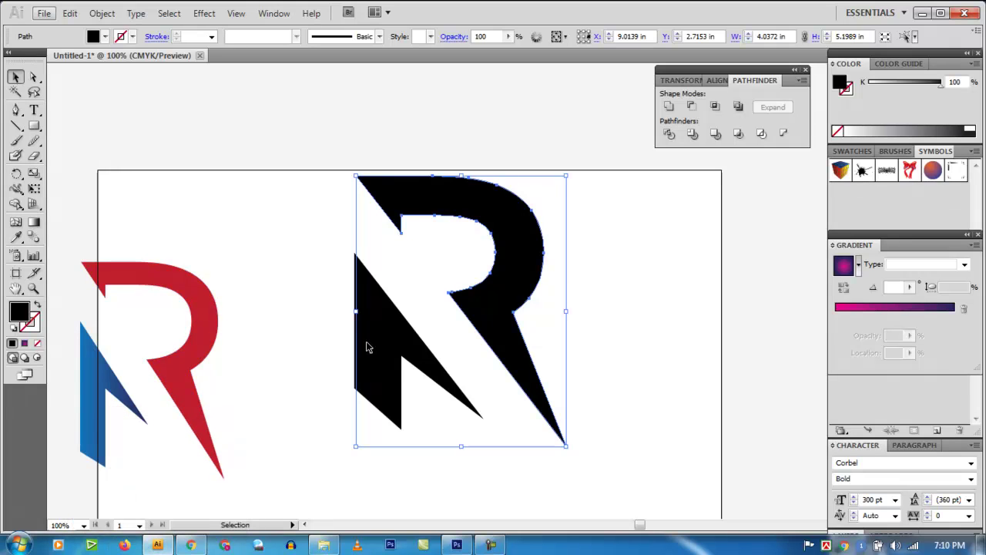
{"action": "left_click", "coordinate": [272, 279]}
{"action": "left_click", "coordinate": [403, 330]}
{"action": "left_click", "coordinate": [910, 308]}
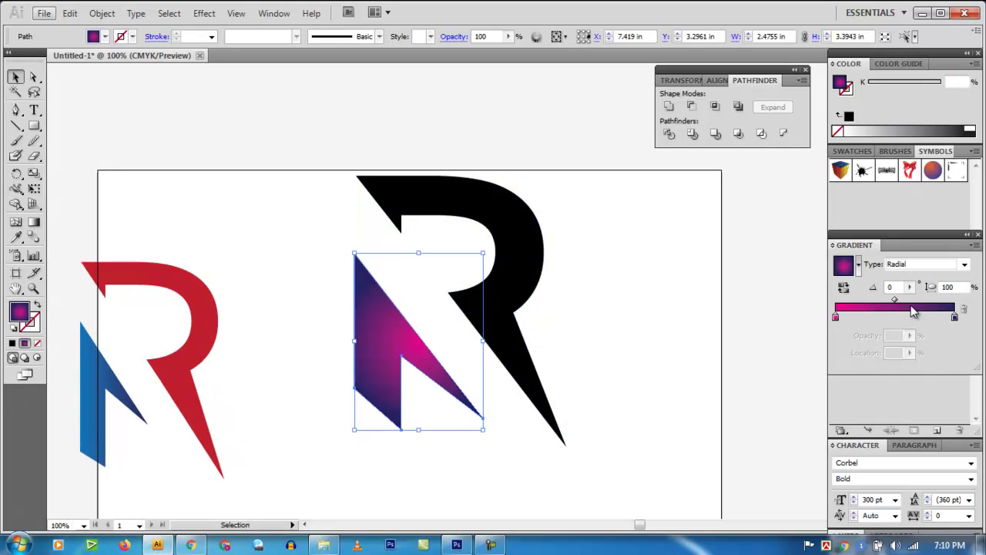
{"action": "left_click", "coordinate": [667, 318]}
{"action": "left_click", "coordinate": [530, 236]}
{"action": "left_click", "coordinate": [954, 317]}
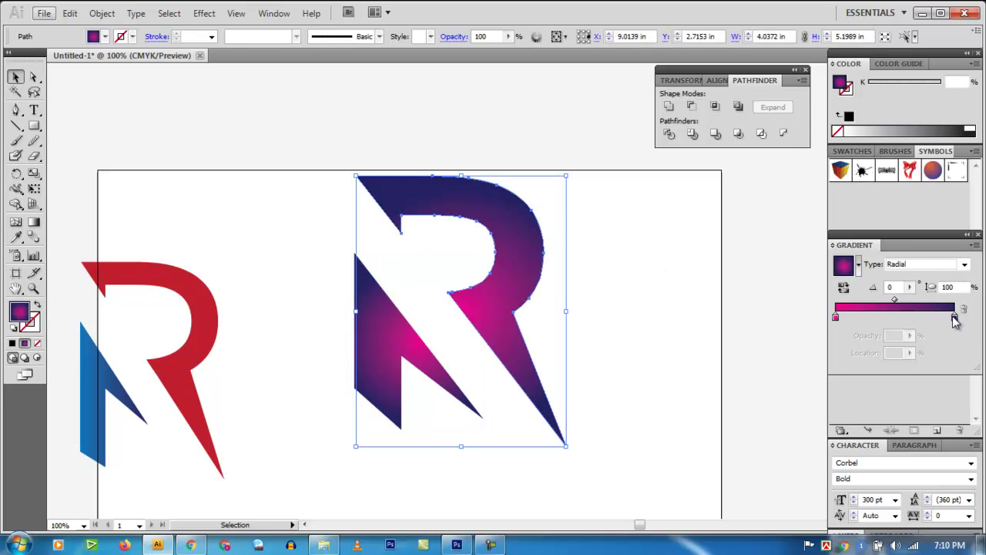
- Change the end colour of the bowl-and-leg piece's gradient to dark red, RGB 190, 30, 45
{"action": "double_click", "coordinate": [954, 317]}
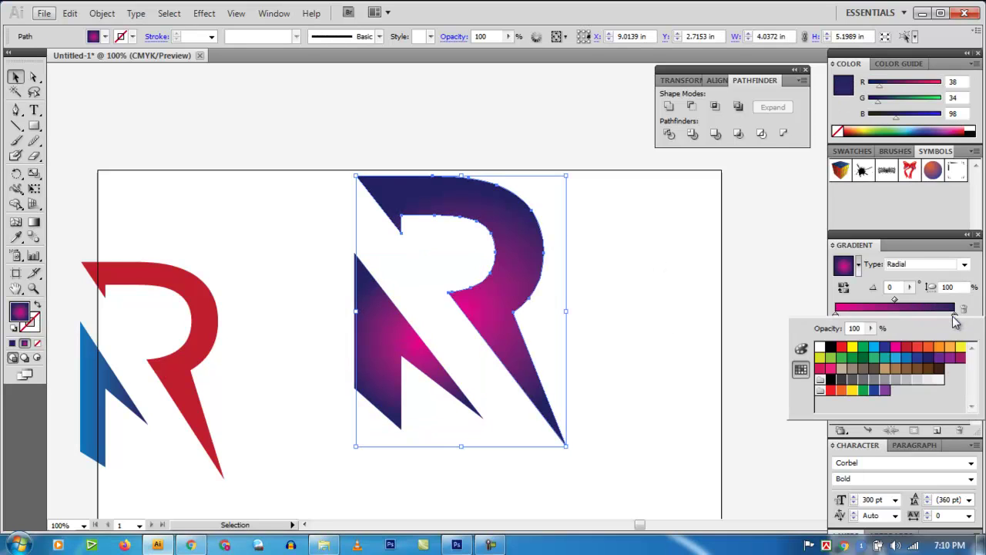
{"action": "left_click", "coordinate": [906, 346]}
{"action": "left_click", "coordinate": [644, 332]}
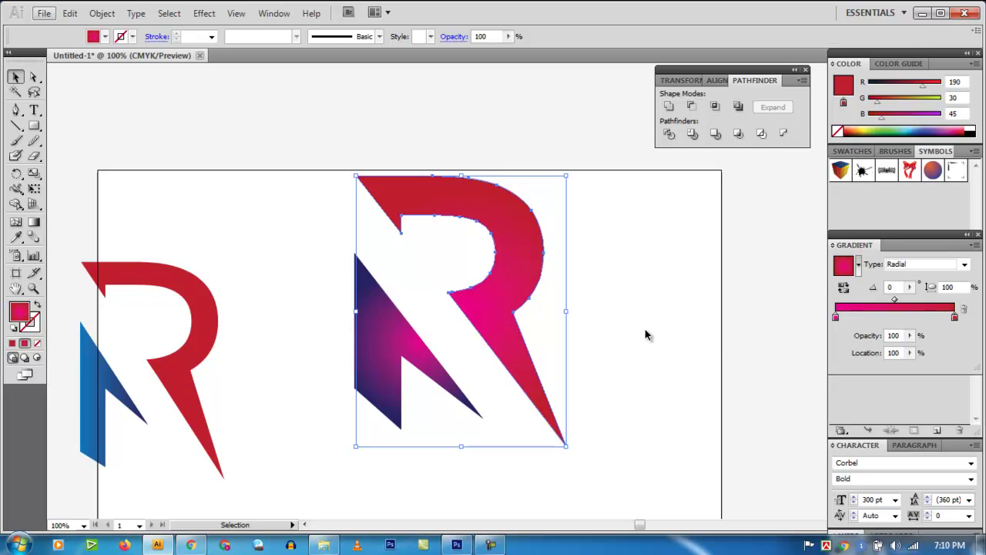
{"action": "left_click", "coordinate": [645, 332]}
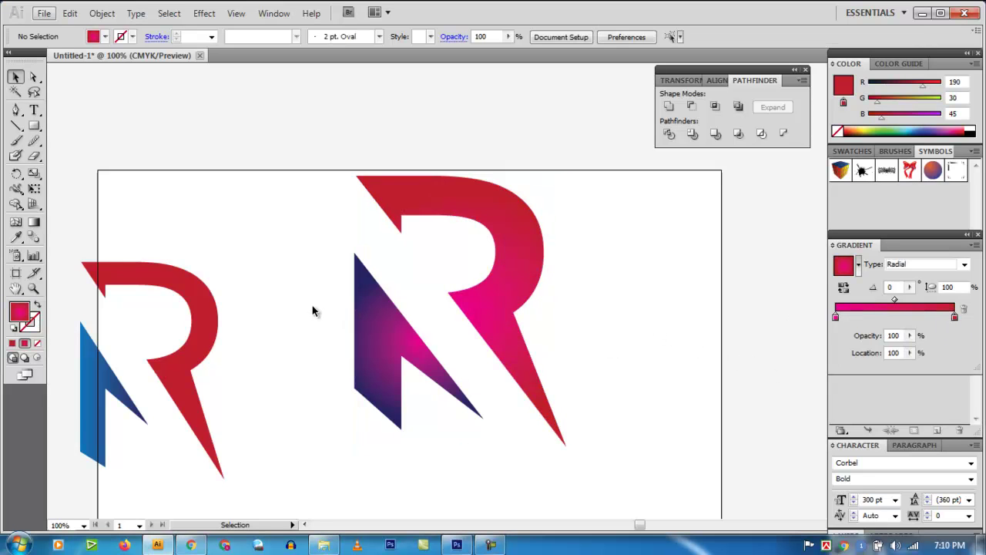
- Copy the pink-to-red gradient from the bowl-and-leg piece onto the stem piece with the Eyedropper
{"action": "left_click", "coordinate": [377, 324]}
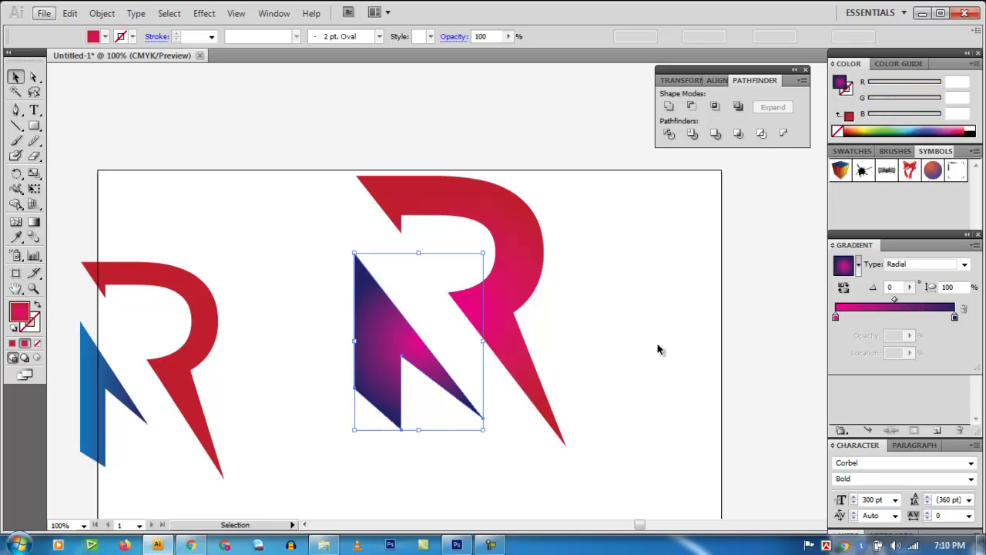
{"action": "left_click", "coordinate": [16, 236]}
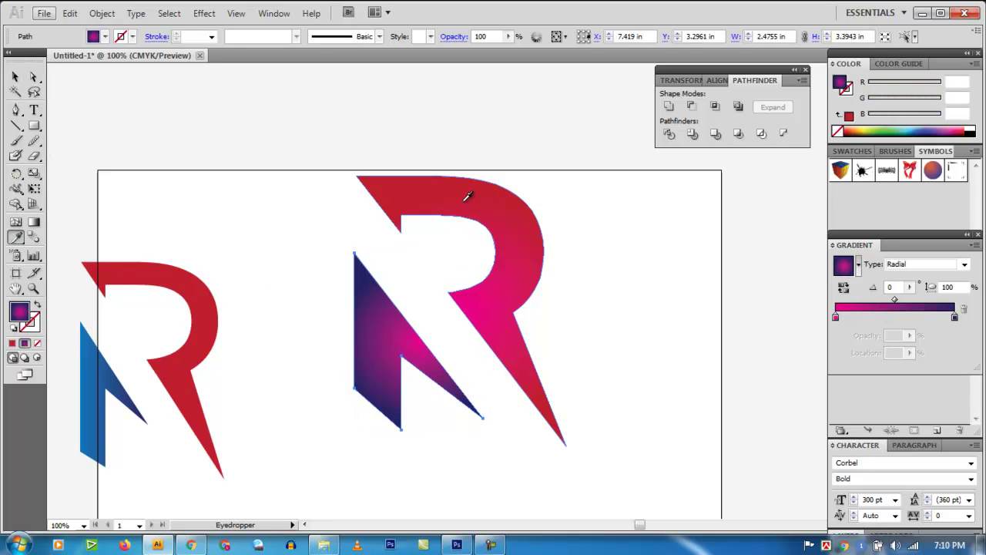
{"action": "left_click", "coordinate": [469, 193]}
{"action": "key", "text": "v"}
{"action": "left_click", "coordinate": [364, 198]}
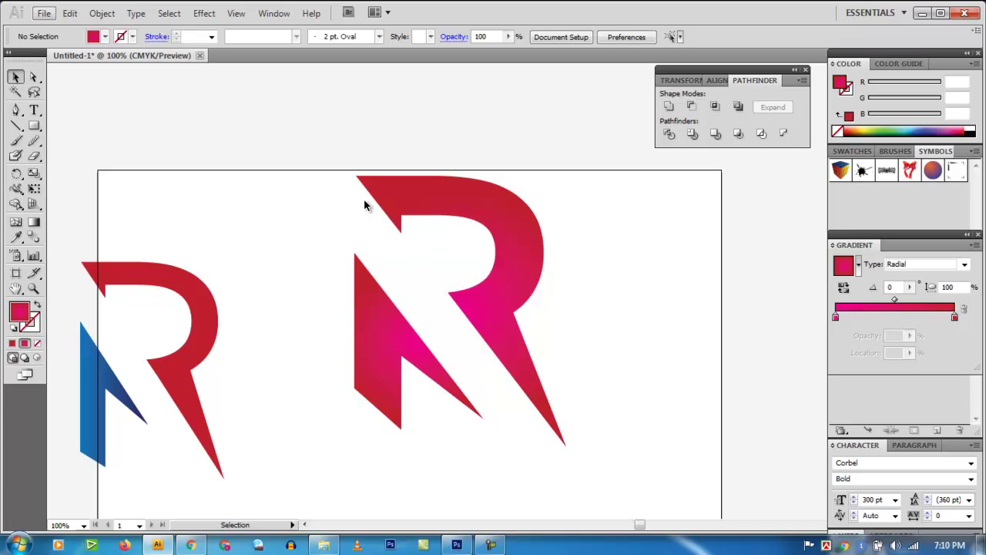
- Group the stem piece and the bowl-and-leg piece into one logo
{"action": "left_click_drag", "start_coordinate": [297, 148], "coordinate": [615, 404]}
{"action": "right_click", "coordinate": [515, 295]}
{"action": "left_click", "coordinate": [581, 365]}
{"action": "left_click", "coordinate": [650, 285]}
{"action": "left_click_drag", "start_coordinate": [315, 193], "coordinate": [519, 374]}
{"action": "right_click", "coordinate": [507, 292]}
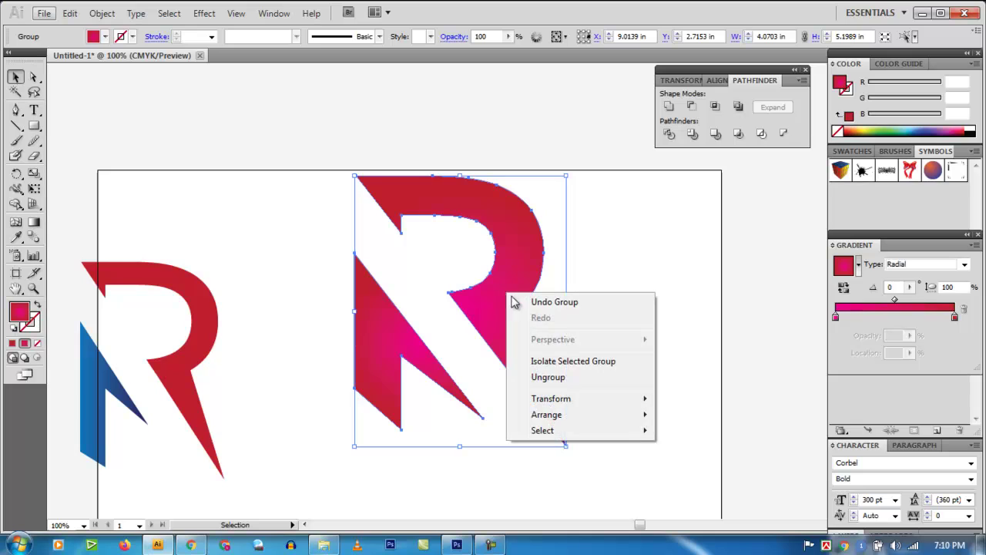
{"action": "left_click", "coordinate": [735, 253]}
{"action": "left_click_drag", "start_coordinate": [266, 213], "coordinate": [534, 432]}
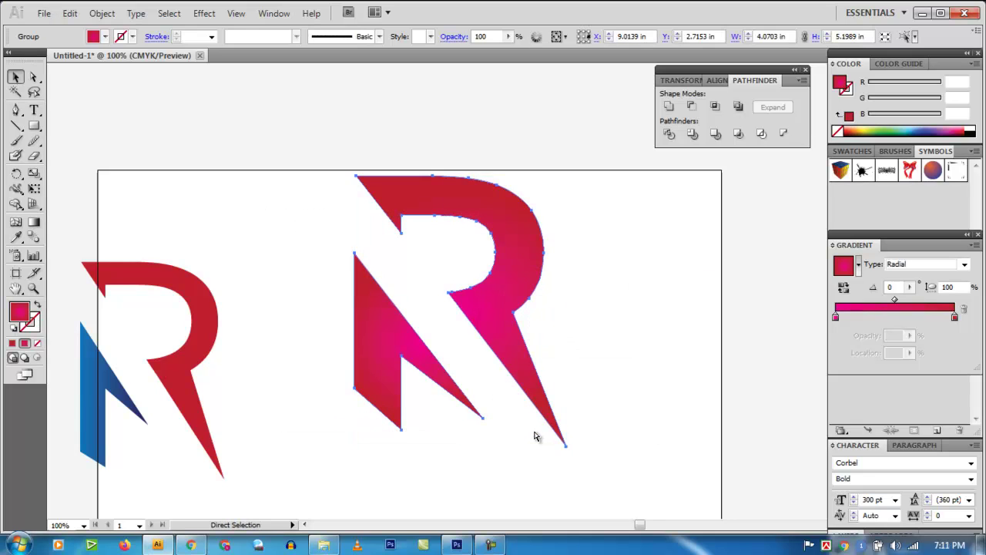
- Move the grouped logo to the middle of the artboard, at about X 8.23 in, Y 6 in
{"action": "key", "text": "ctrl+minus"}
{"action": "left_click_drag", "start_coordinate": [499, 303], "coordinate": [501, 418]}
{"action": "scroll", "coordinate": [611, 378], "scroll_direction": "down", "scroll_amount": 3}
{"action": "left_click_drag", "start_coordinate": [306, 240], "coordinate": [292, 115]}
{"action": "left_click", "coordinate": [522, 303]}
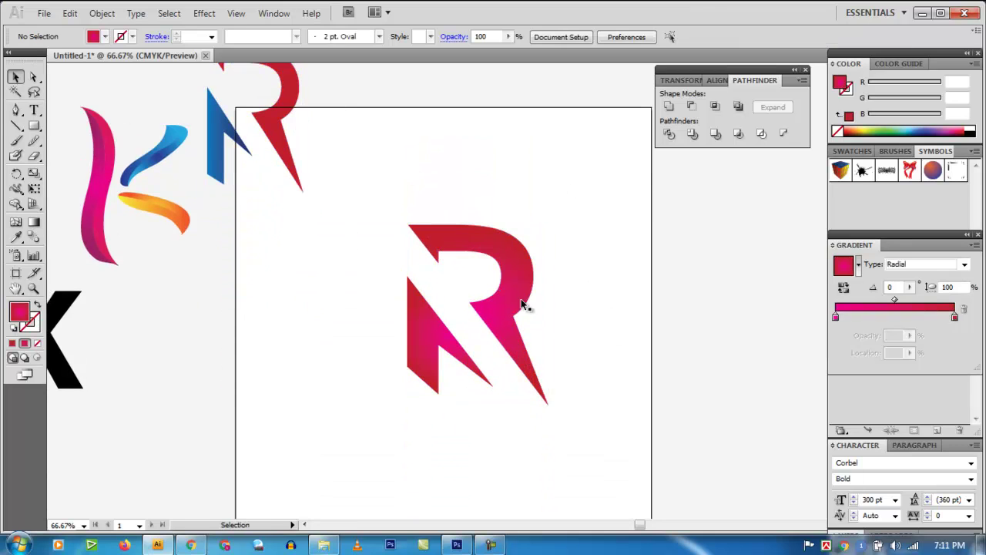
{"action": "left_click_drag", "start_coordinate": [566, 314], "coordinate": [540, 314]}
{"action": "left_click", "coordinate": [557, 308]}
{"action": "left_click", "coordinate": [397, 308]}
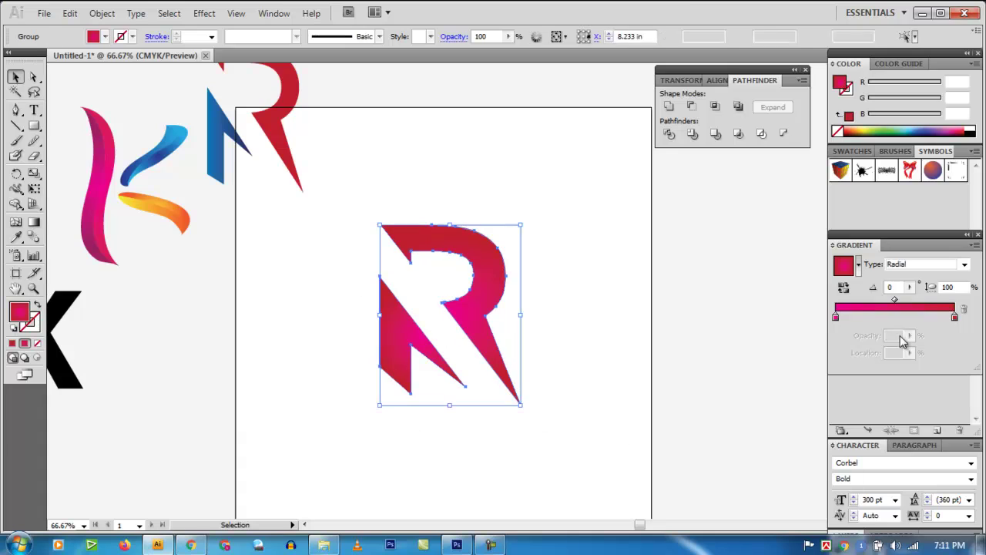
- Set the end colour of the grouped logo's radial gradient to dark navy, RGB 38, 34, 98
{"action": "left_click", "coordinate": [955, 315]}
{"action": "double_click", "coordinate": [955, 316]}
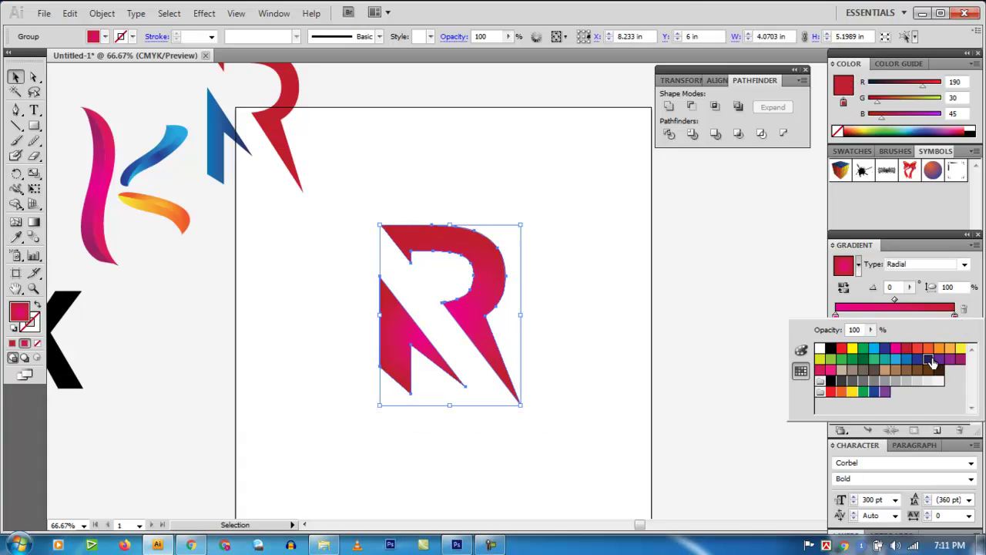
{"action": "left_click", "coordinate": [932, 364]}
{"action": "left_click", "coordinate": [624, 351]}
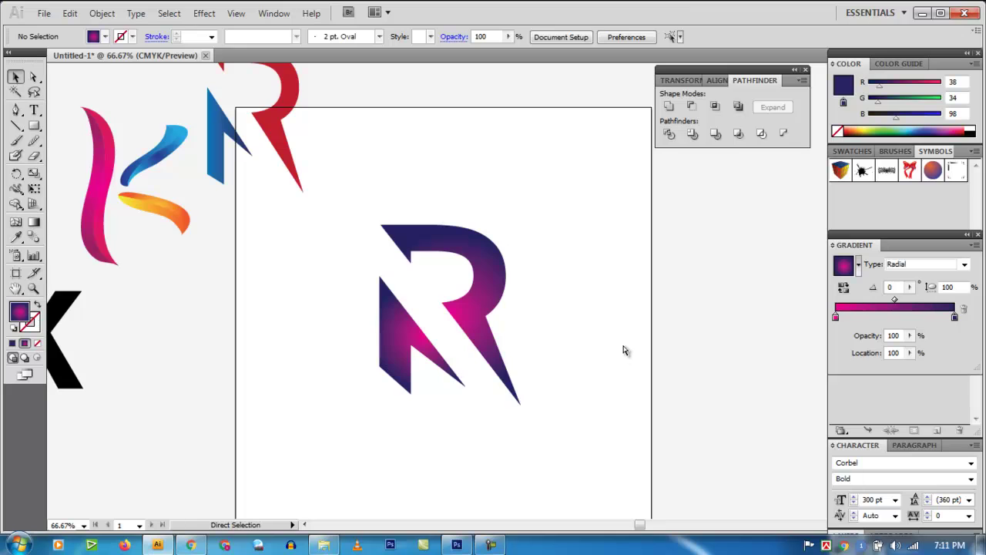
{"action": "key", "text": "ctrl+plus"}
{"action": "key", "text": "ctrl+plus"}
{"action": "left_click_drag", "start_coordinate": [627, 375], "coordinate": [654, 334]}
{"action": "key", "text": "ctrl+minus"}
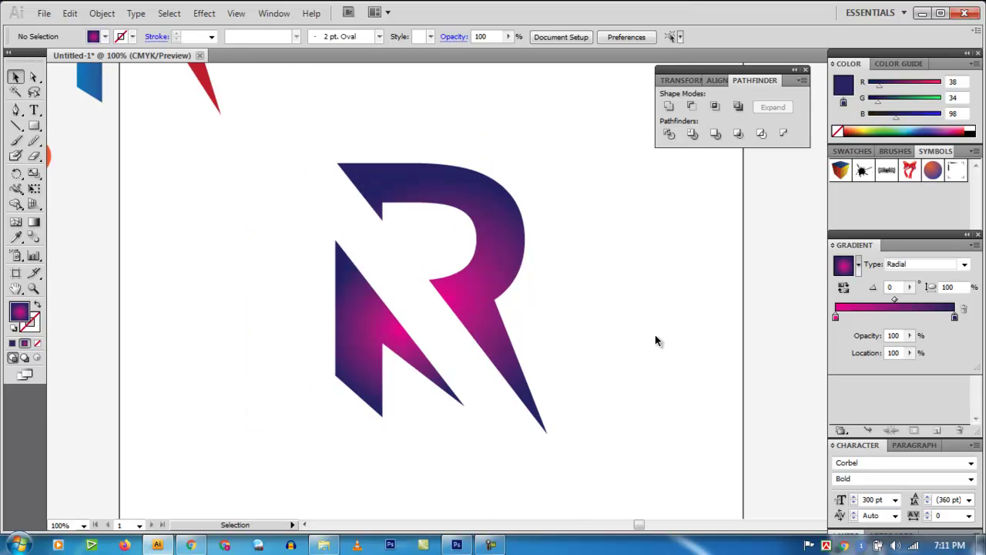